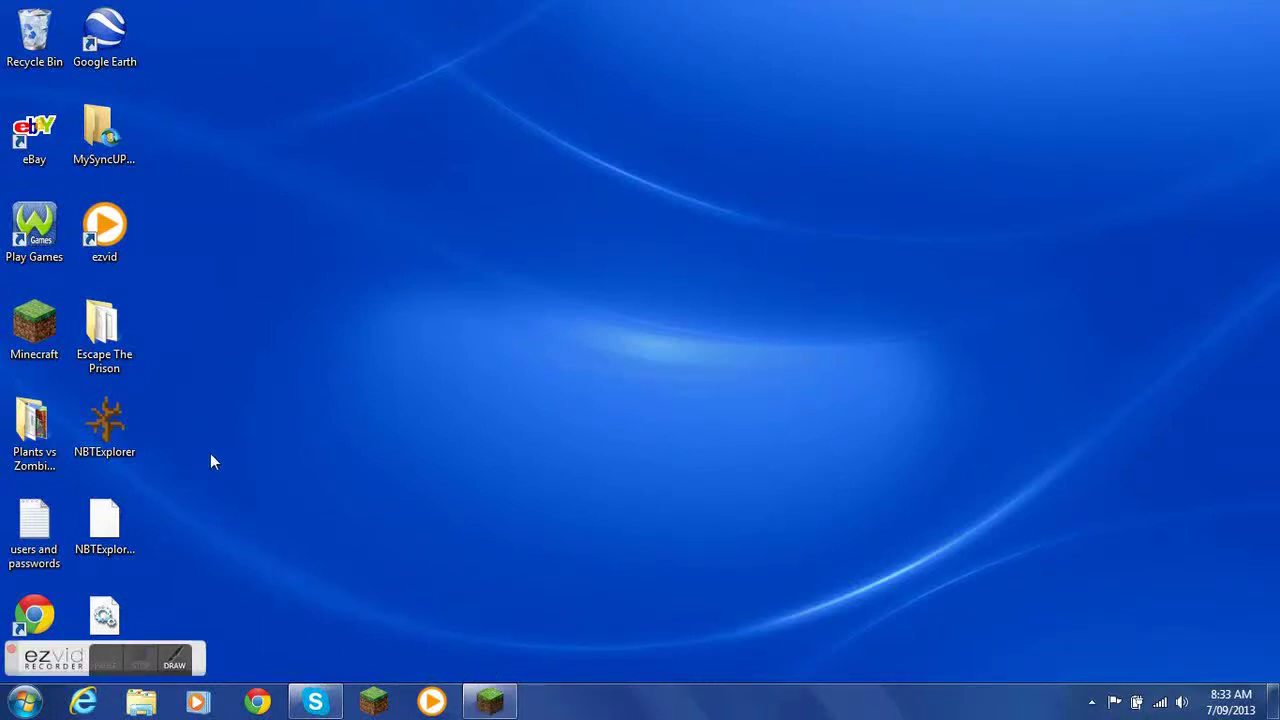
Step: Bring back the Minecraft Launcher and launch Minecraft 1.6.2
{"action": "left_click", "coordinate": [120, 420]}
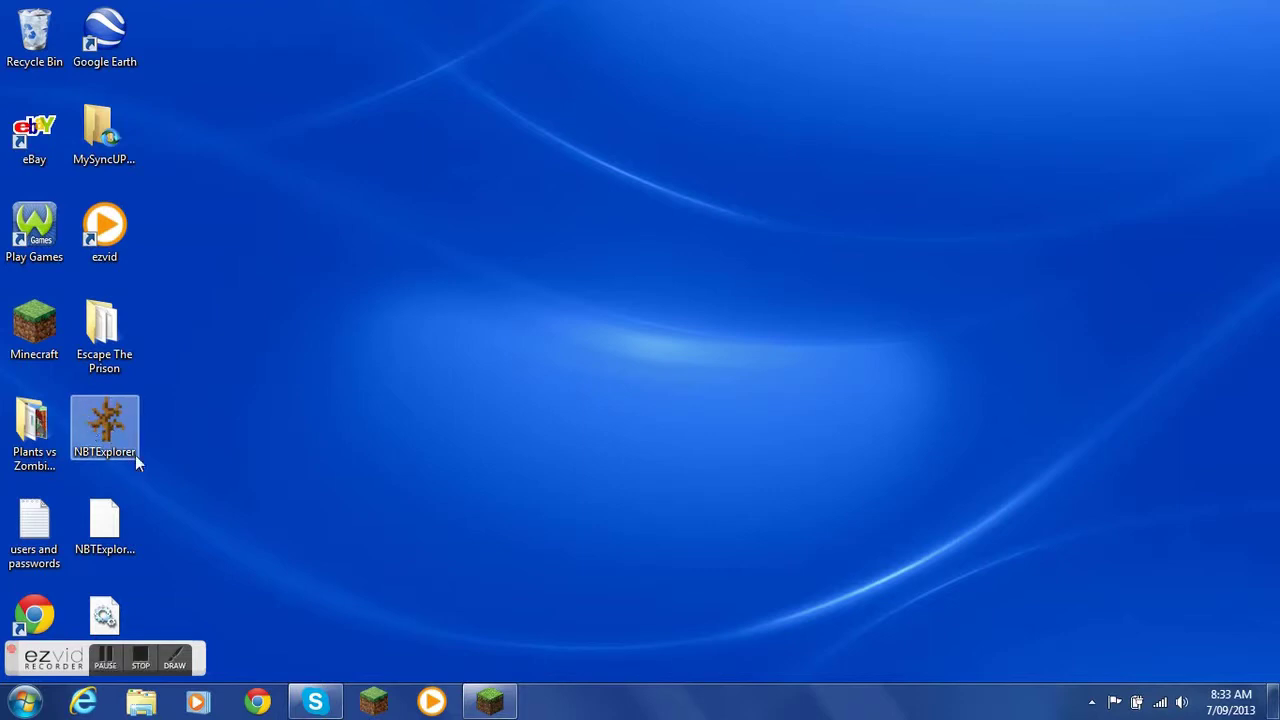
{"action": "left_click_drag", "start_coordinate": [218, 438], "coordinate": [90, 432]}
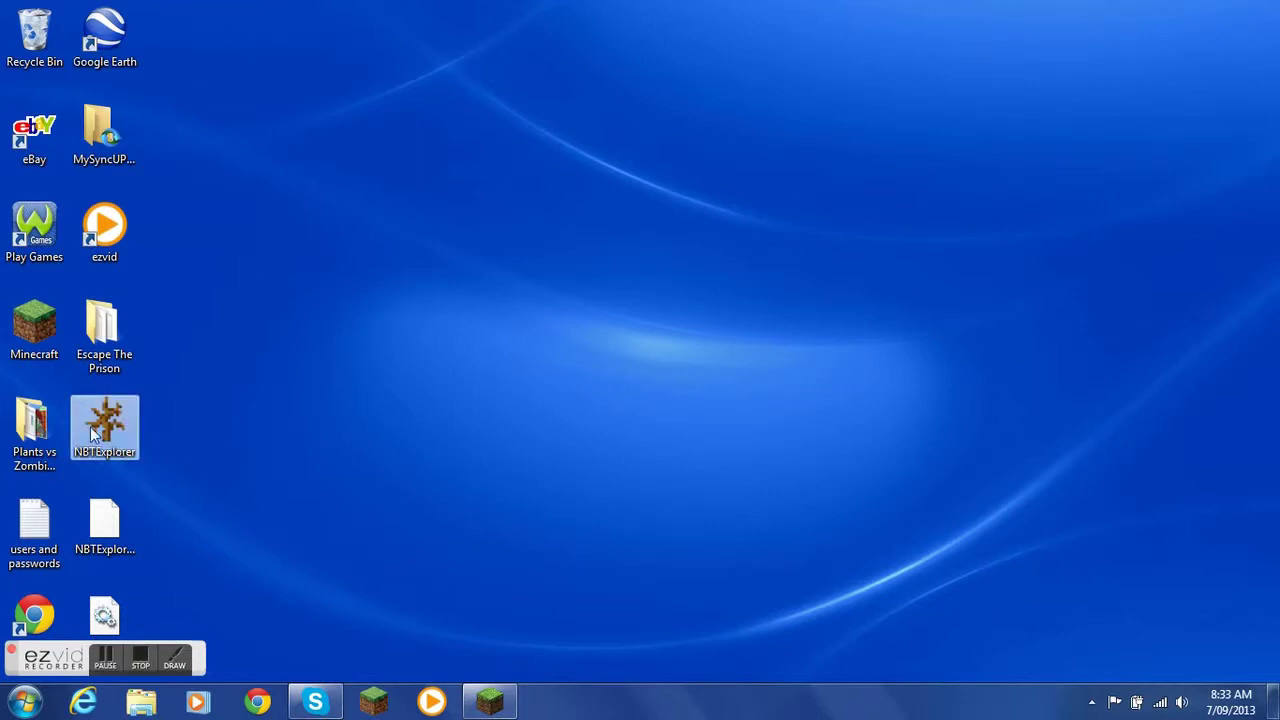
{"action": "left_click", "coordinate": [278, 491]}
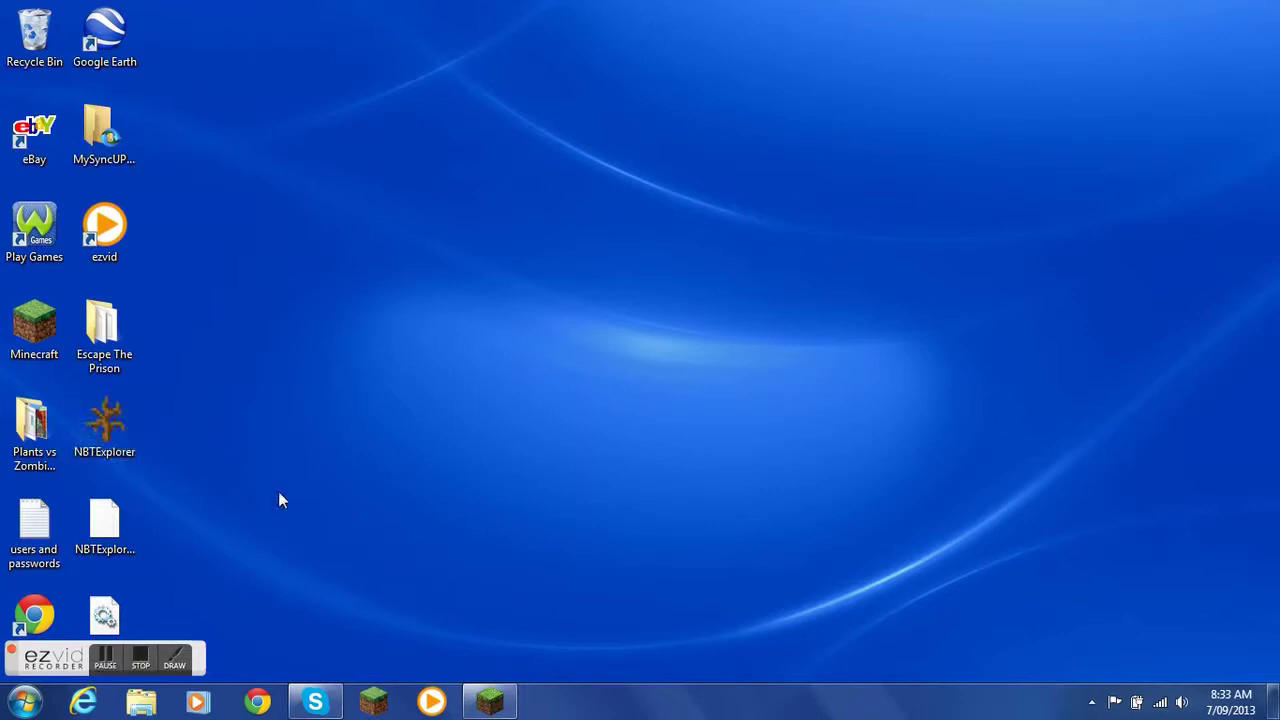
{"action": "left_click", "coordinate": [489, 701]}
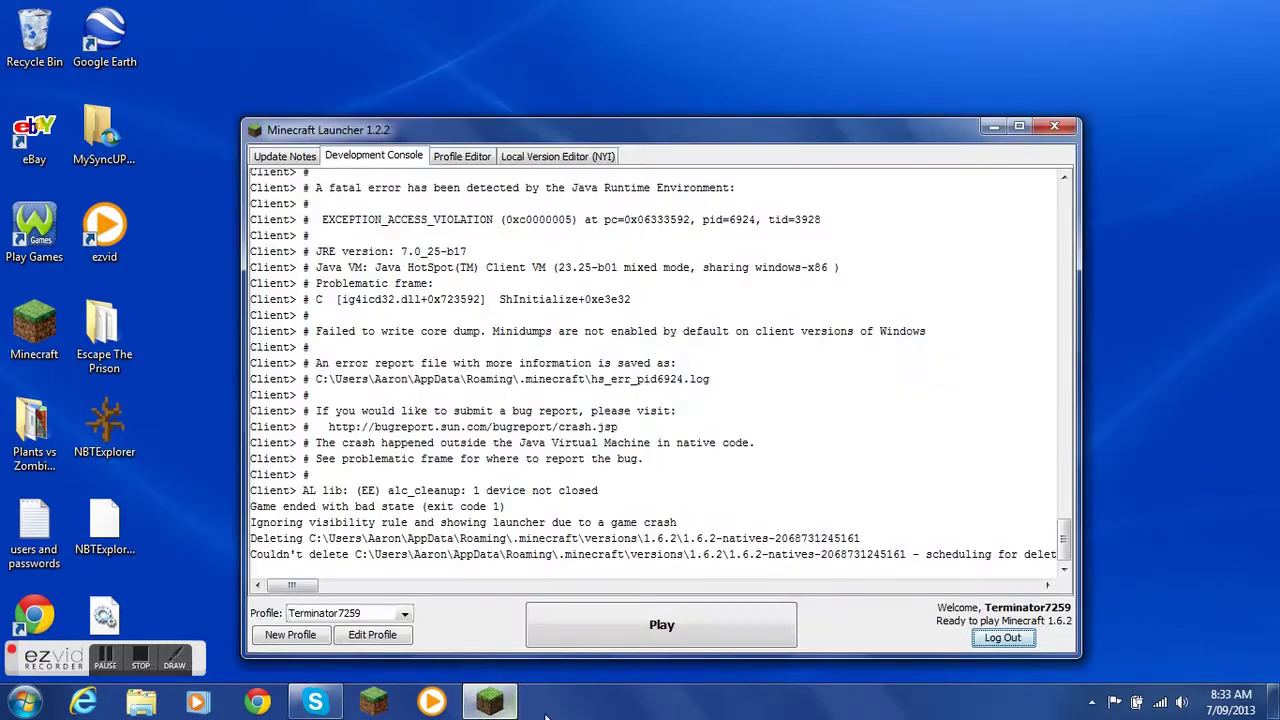
{"action": "left_click", "coordinate": [612, 624]}
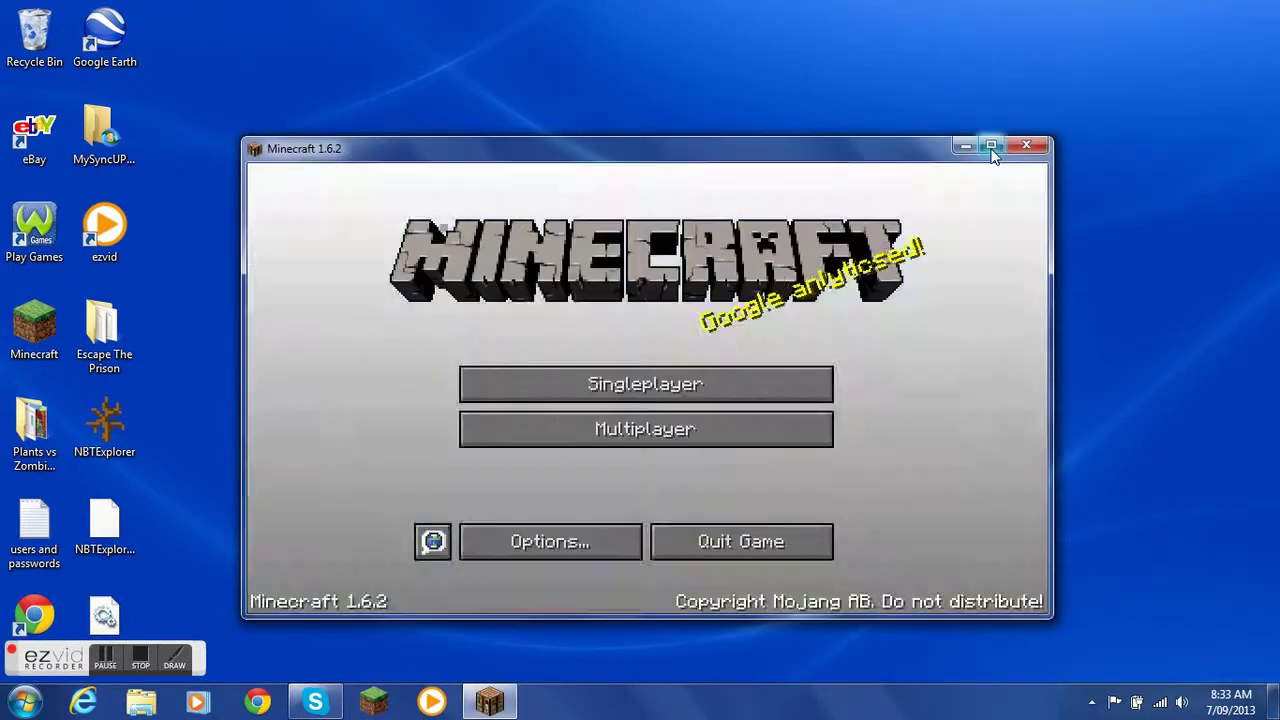
Step: Maximize the game and start a new singleplayer world named 'Random World'
{"action": "left_click", "coordinate": [990, 145]}
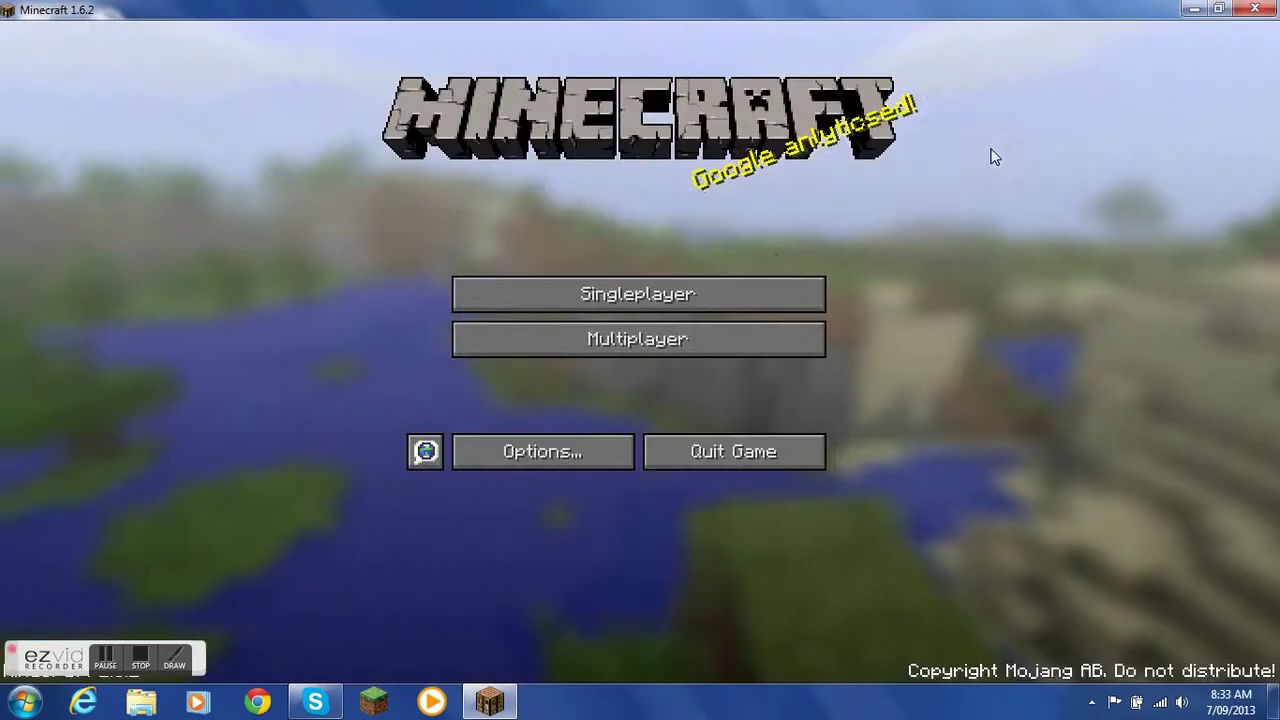
{"action": "left_click", "coordinate": [714, 290]}
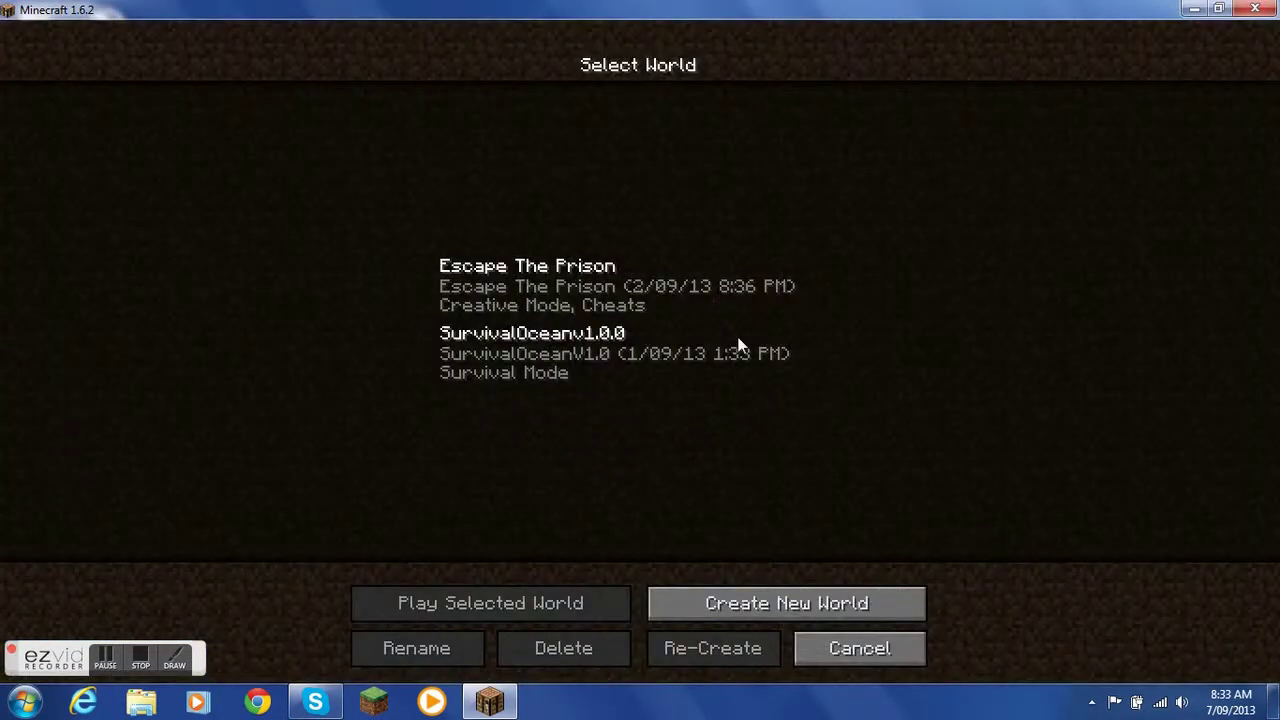
{"action": "left_click", "coordinate": [828, 618]}
{"action": "key", "text": "BackSpace"}
{"action": "key", "text": "BackSpace"}
{"action": "key", "text": "BackSpace"}
{"action": "key", "text": "BackSpace"}
{"action": "key", "text": "BackSpace"}
{"action": "key", "text": "BackSpace"}
{"action": "key", "text": "BackSpace"}
{"action": "key", "text": "BackSpace"}
{"action": "key", "text": "BackSpace"}
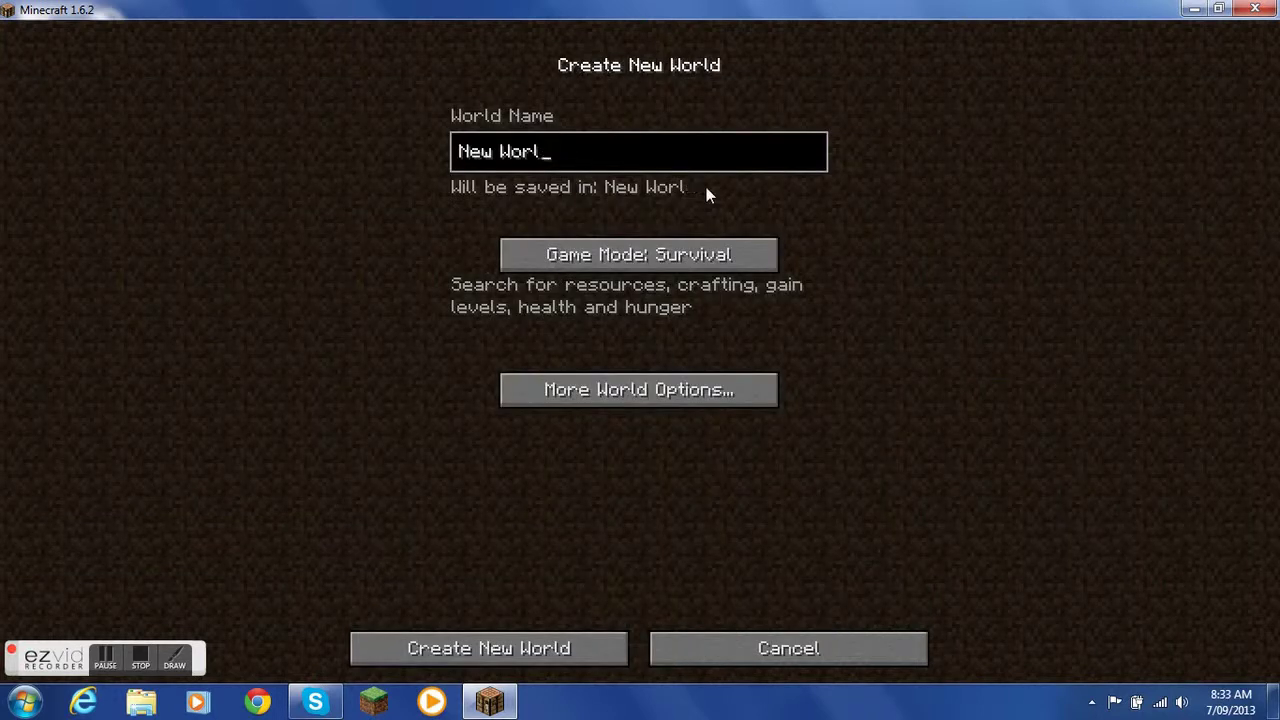
{"action": "type", "text": "Random "}
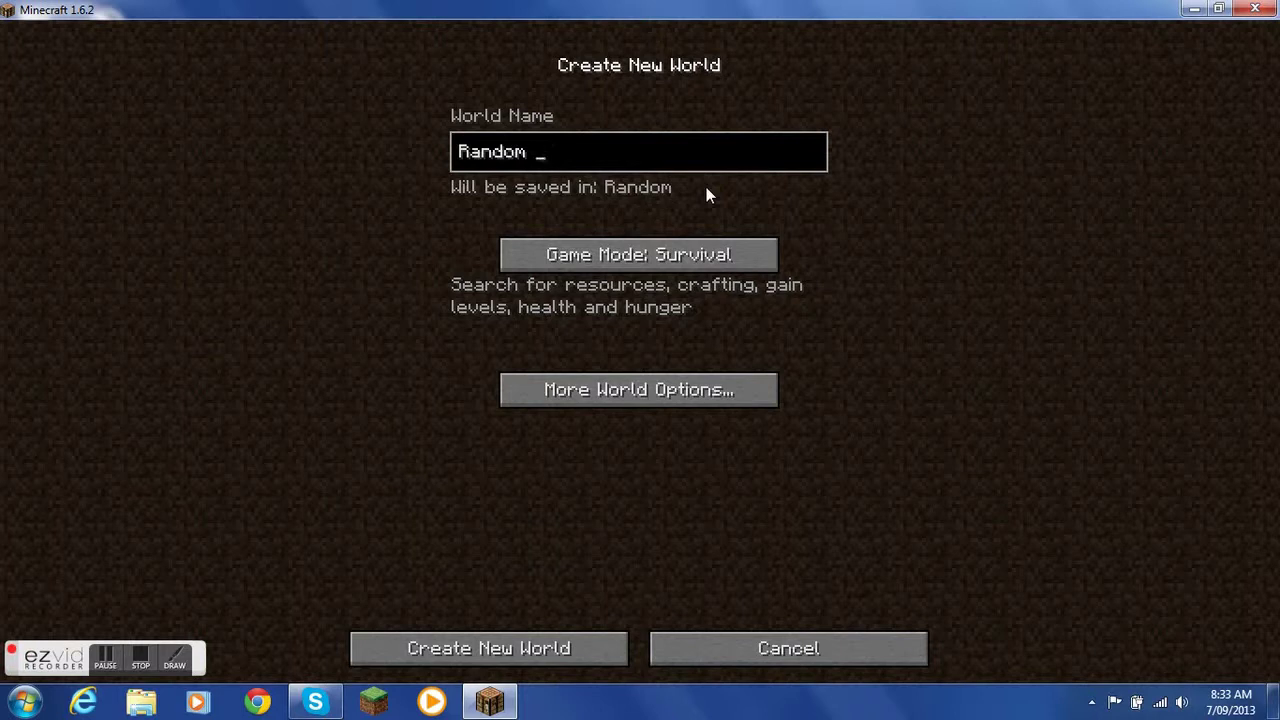
{"action": "type", "text": "World"}
Step: Switch the world's game mode from Survival to Creative and toggle the extra world options
{"action": "left_click", "coordinate": [680, 258]}
{"action": "left_click", "coordinate": [680, 258]}
{"action": "left_click", "coordinate": [678, 392]}
{"action": "left_click", "coordinate": [600, 160]}
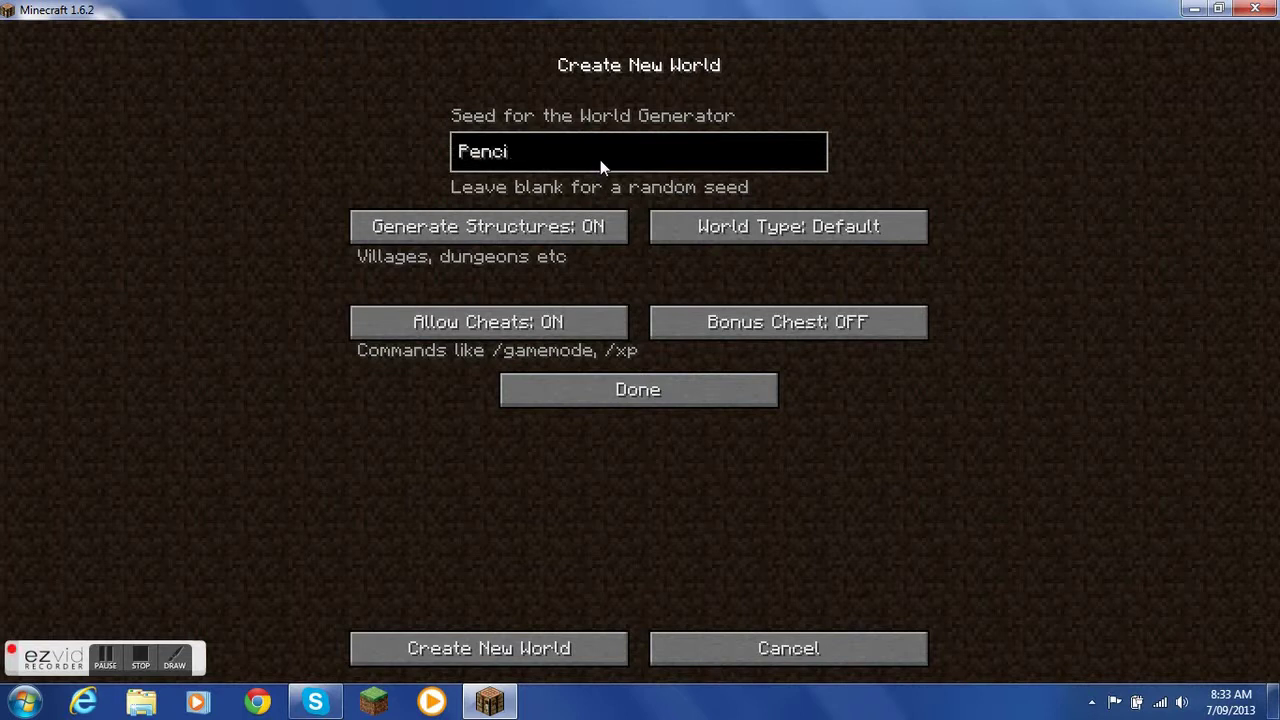
{"action": "left_click", "coordinate": [655, 395]}
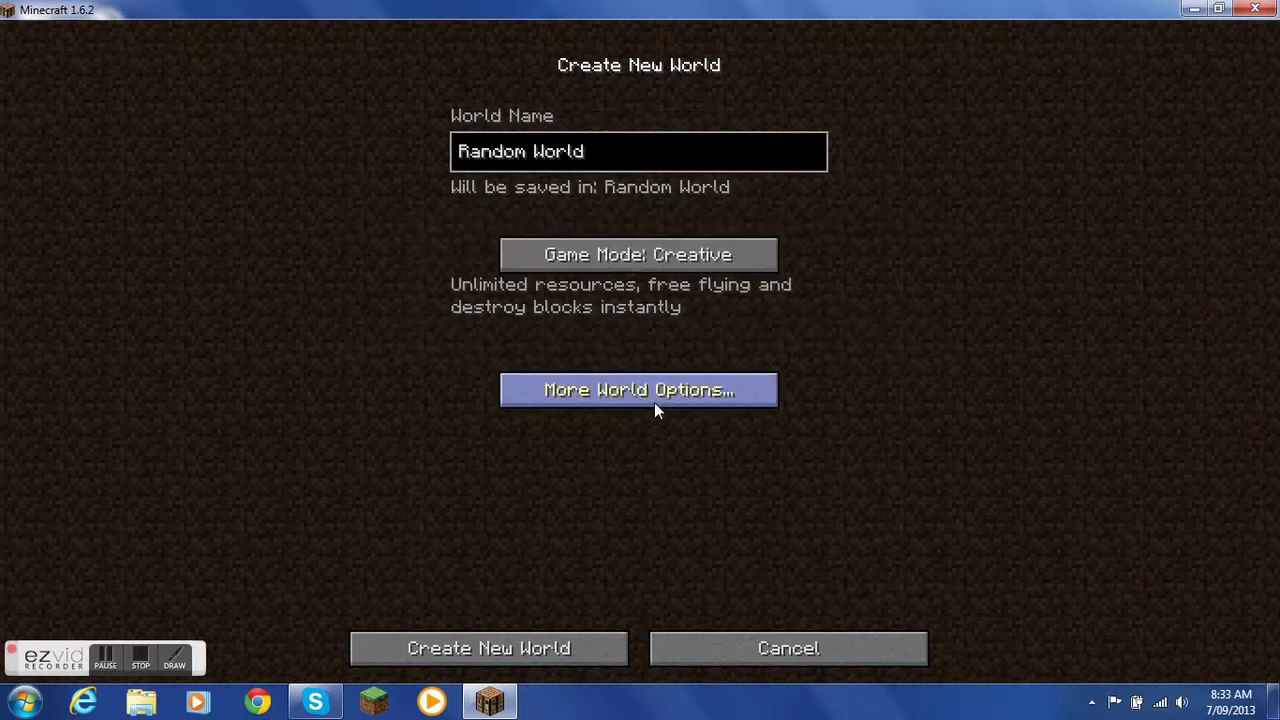
Step: Create Random World, then fly up and forward toward the nearby village
{"action": "left_click", "coordinate": [602, 652]}
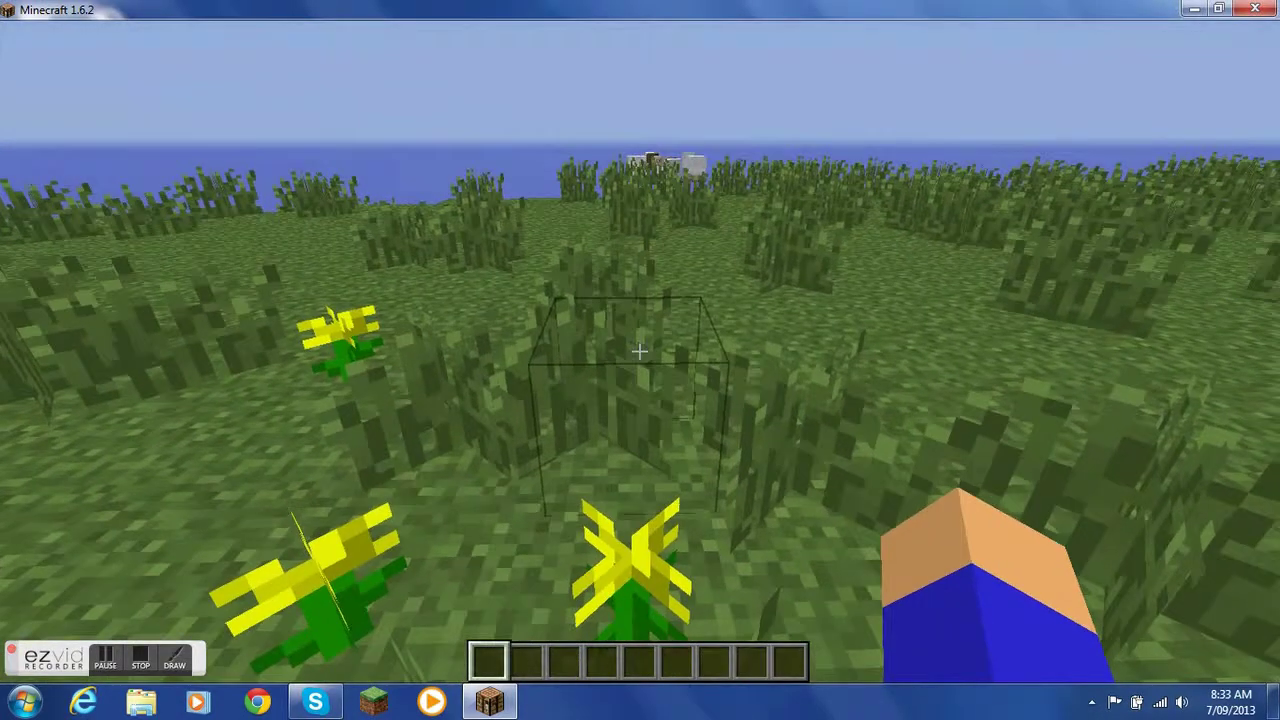
{"action": "key", "text": "space"}
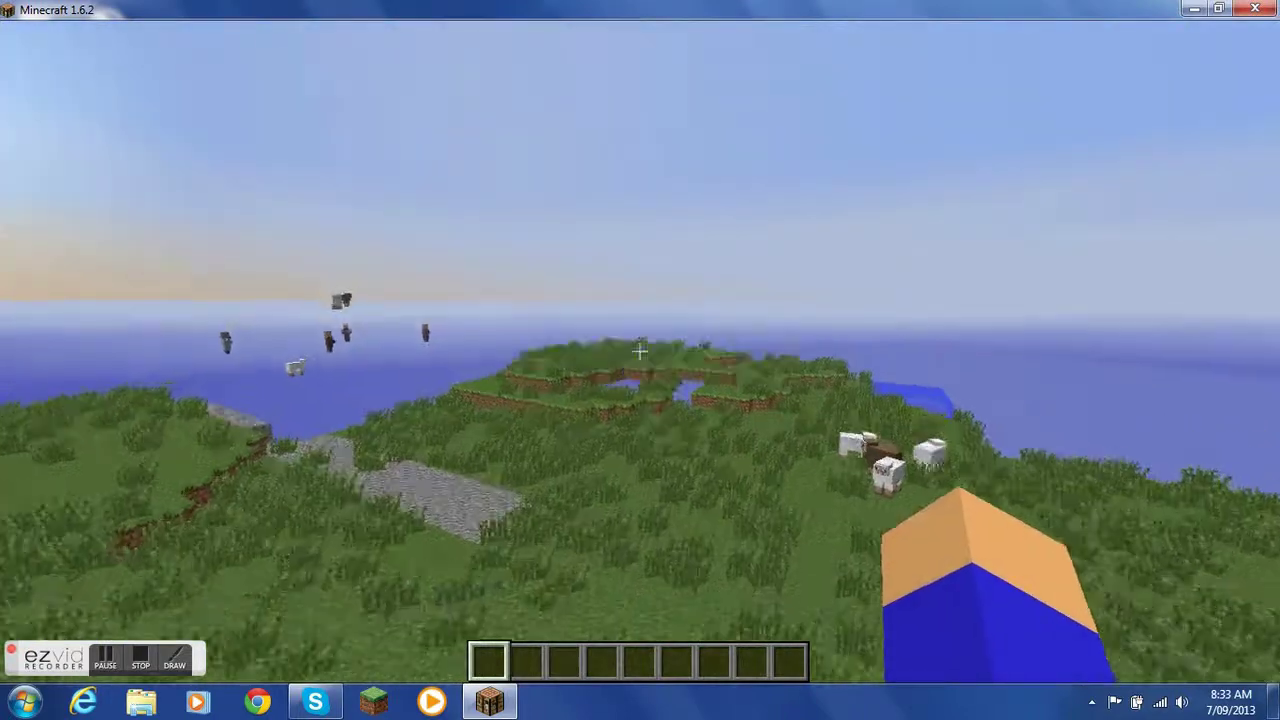
{"action": "key", "text": "w"}
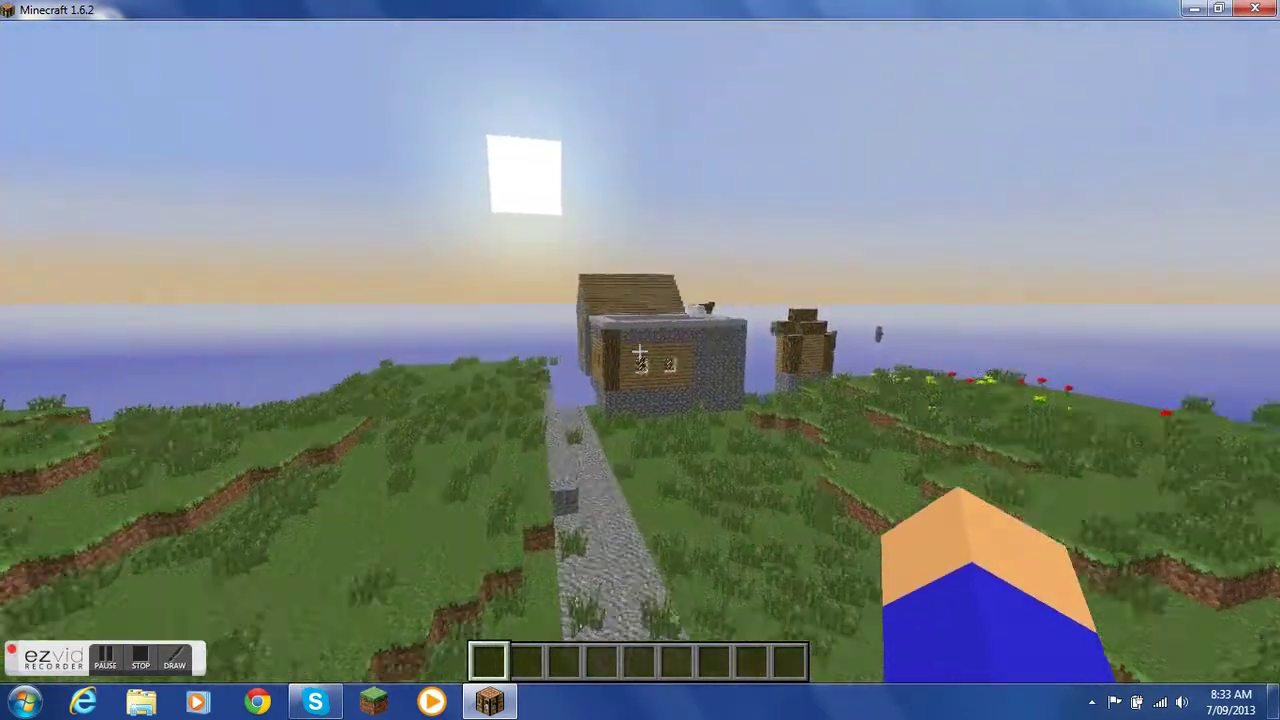
Step: Put the player Head from Decoration Blocks into hotbar slot 1 and return to the world
{"action": "key", "text": "e"}
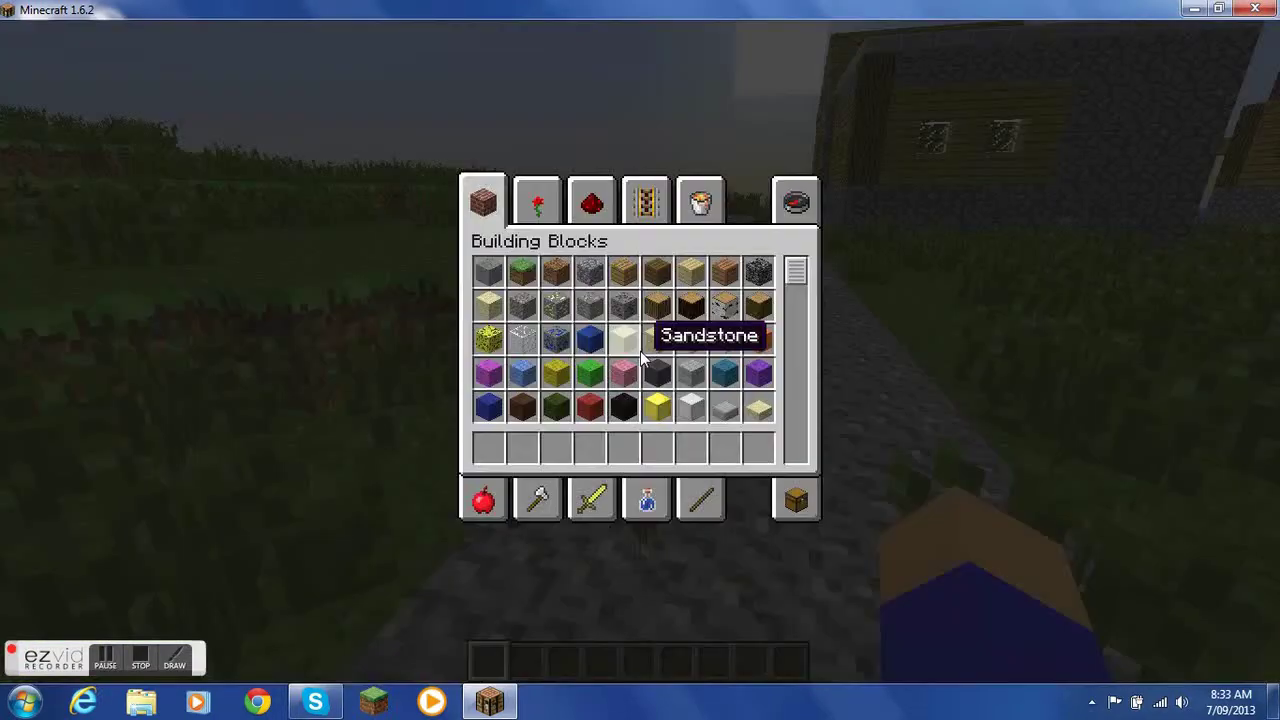
{"action": "left_click", "coordinate": [537, 198]}
{"action": "scroll", "coordinate": [620, 380], "scroll_direction": "down", "scroll_amount": 3}
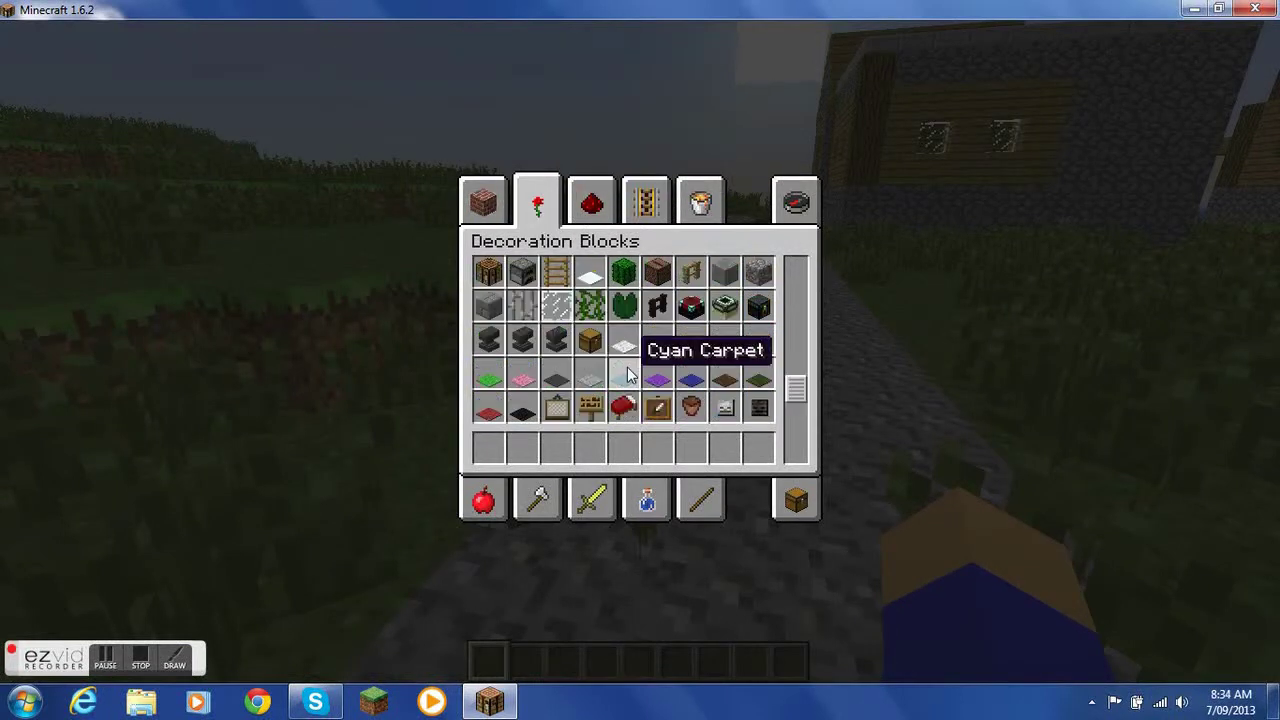
{"action": "left_click", "coordinate": [523, 408]}
{"action": "left_click", "coordinate": [489, 448]}
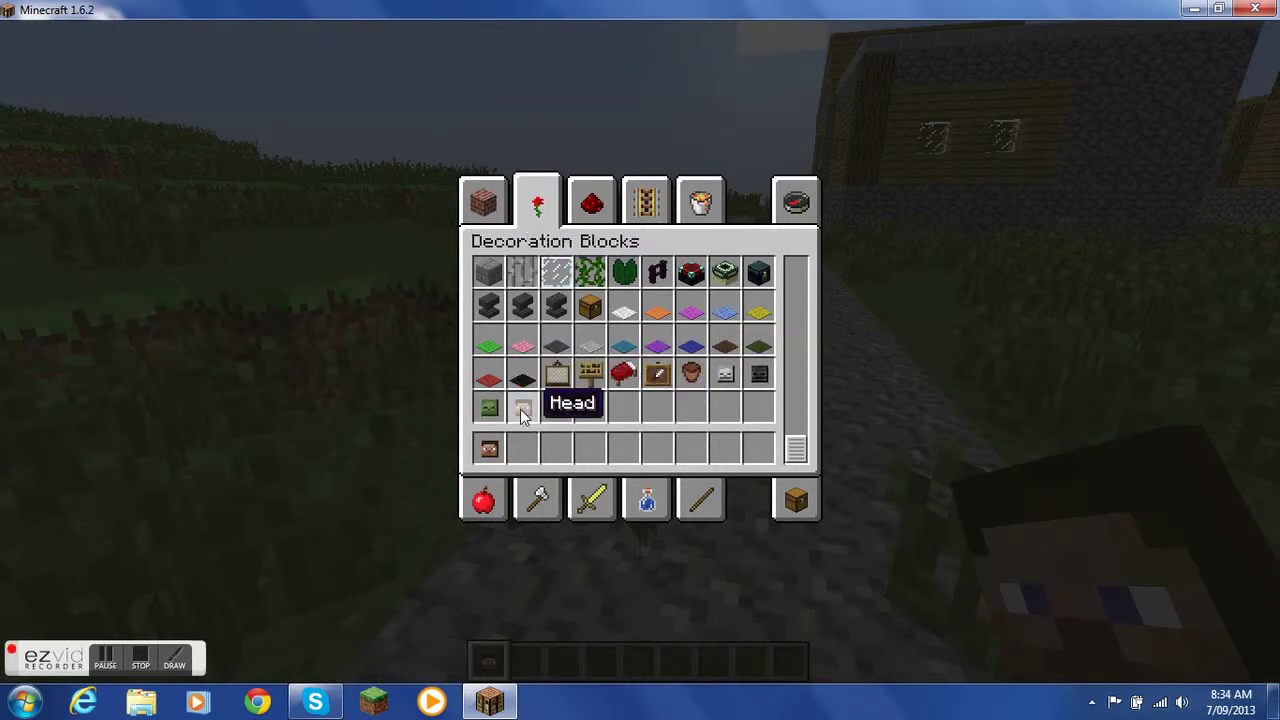
{"action": "left_click", "coordinate": [485, 202]}
{"action": "key", "text": "e"}
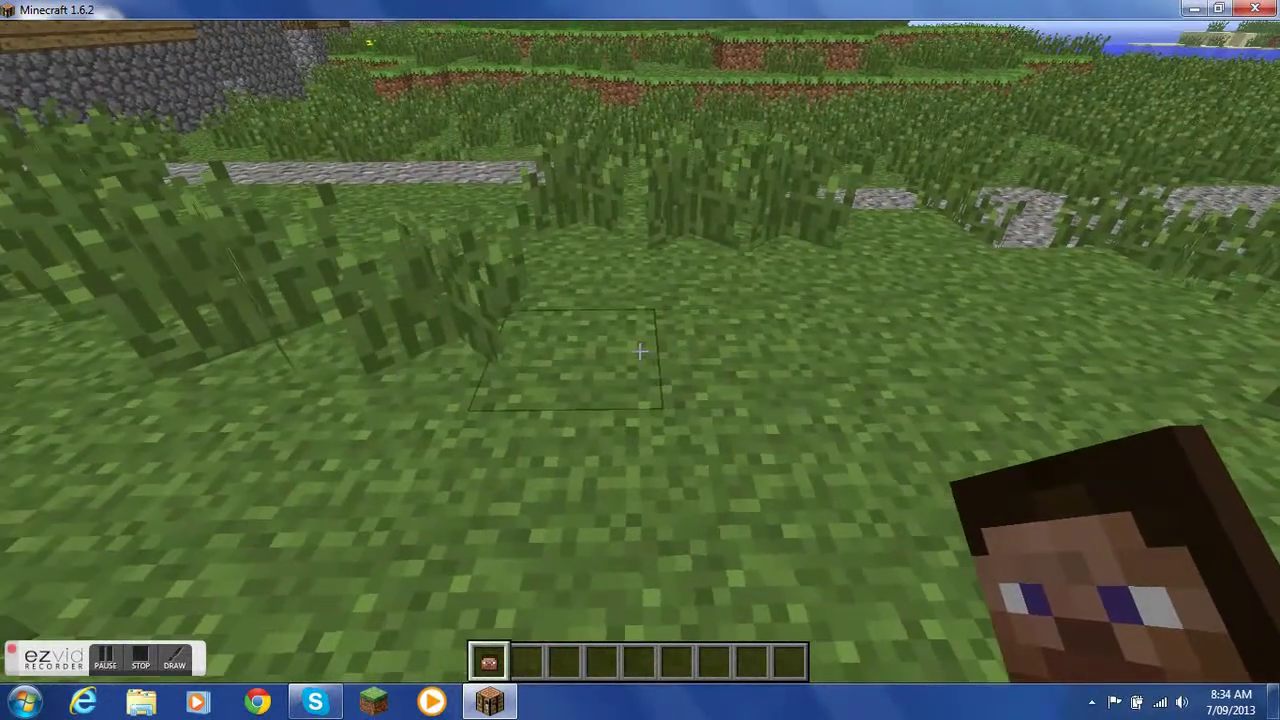
Step: Place the player head on the grass
{"action": "right_click", "coordinate": [640, 352]}
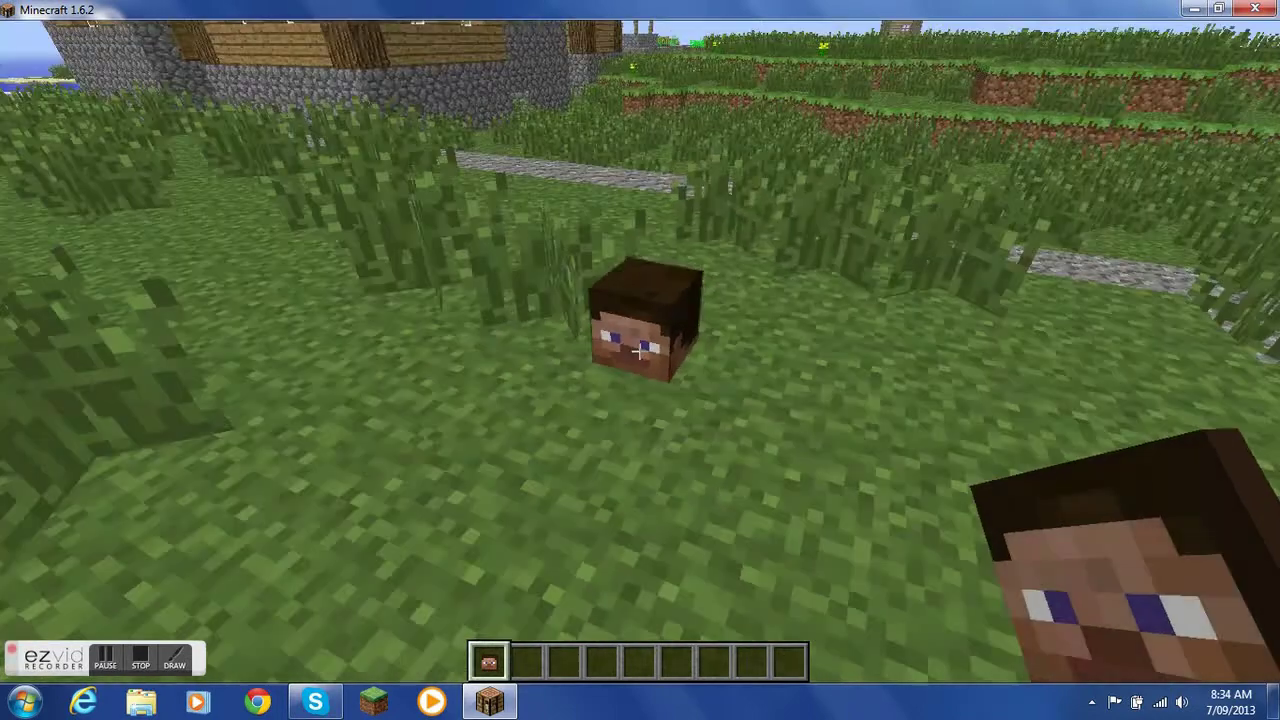
{"action": "key", "text": "e"}
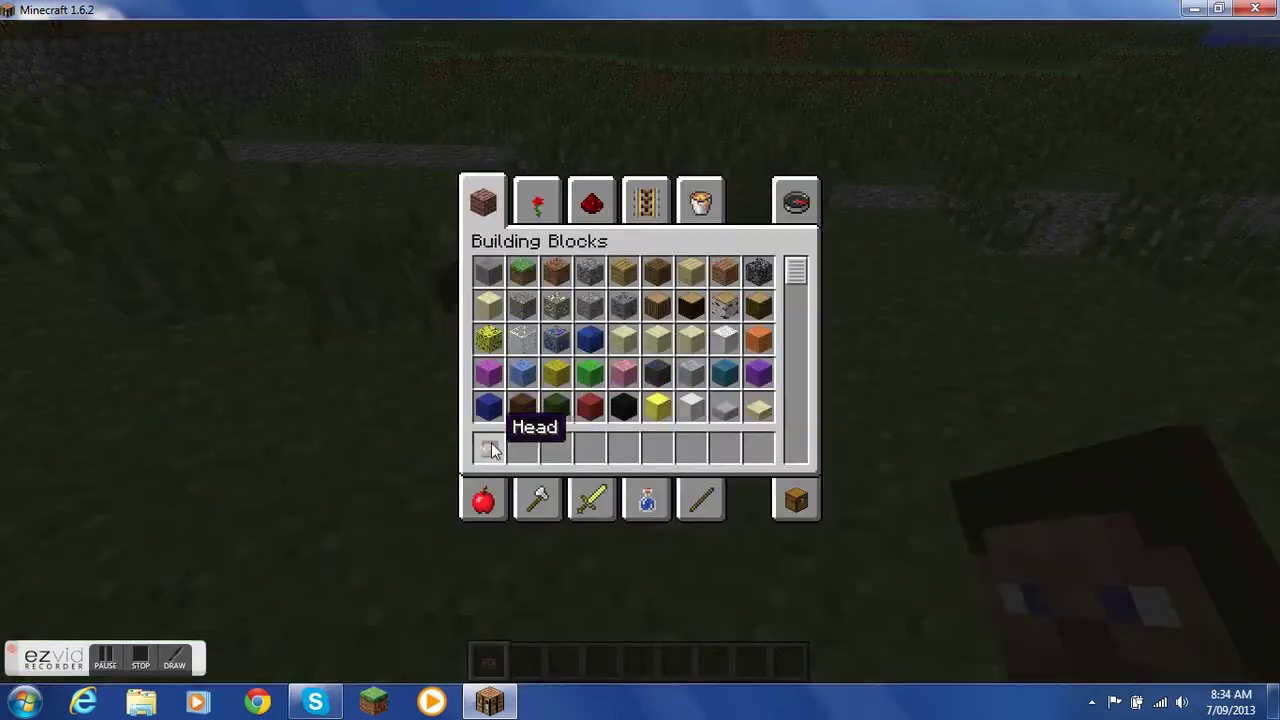
{"action": "key", "text": "e"}
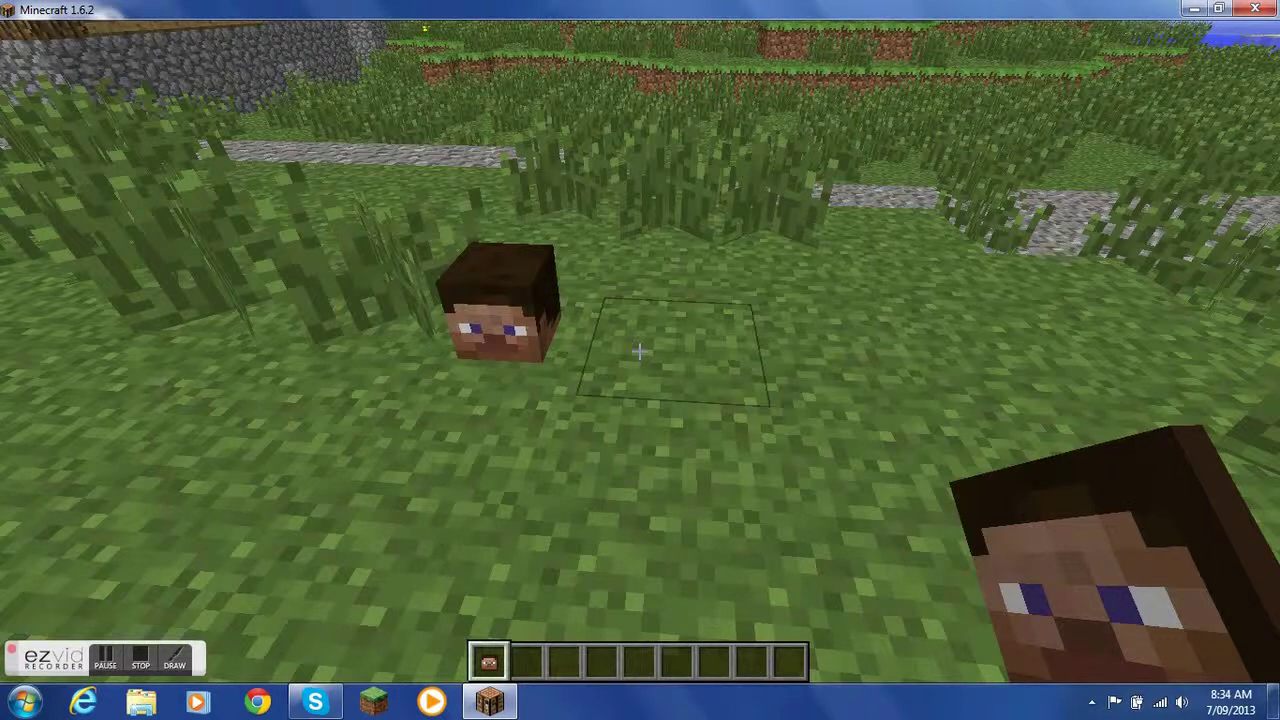
Step: Save and quit to the title screen, then exit Minecraft to the desktop
{"action": "key", "text": "Escape"}
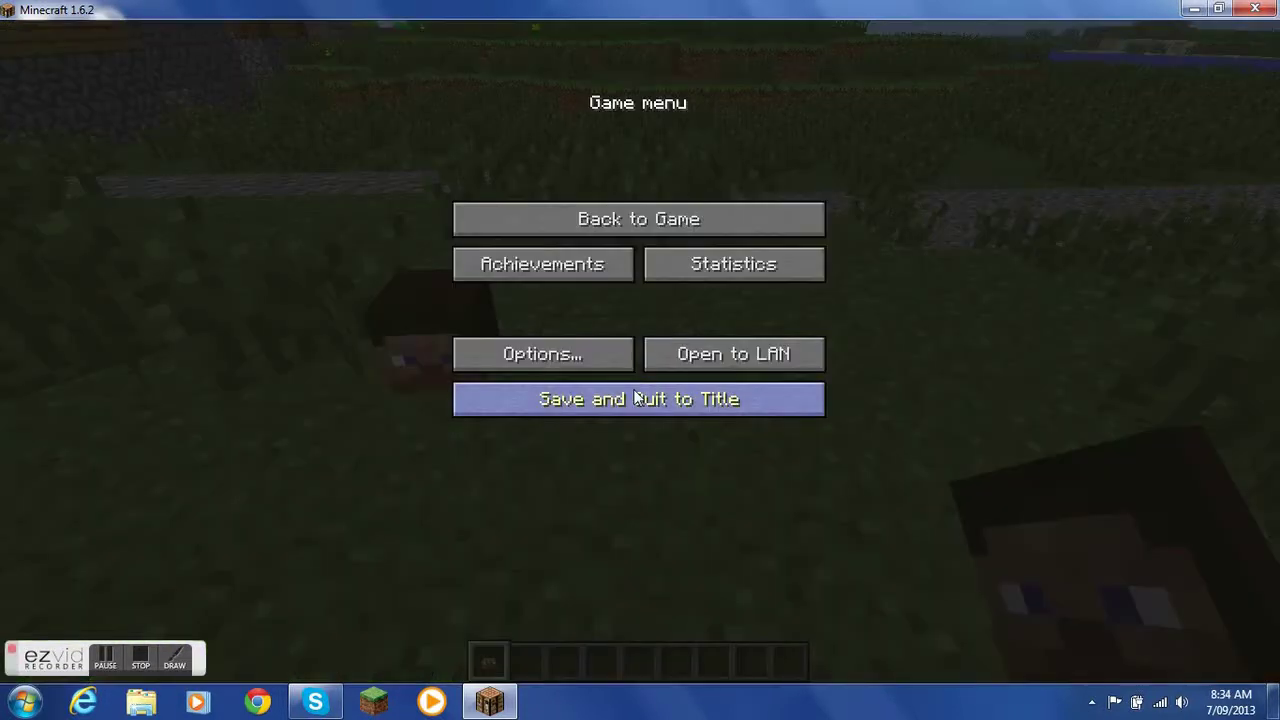
{"action": "left_click", "coordinate": [640, 398]}
{"action": "left_click", "coordinate": [726, 457]}
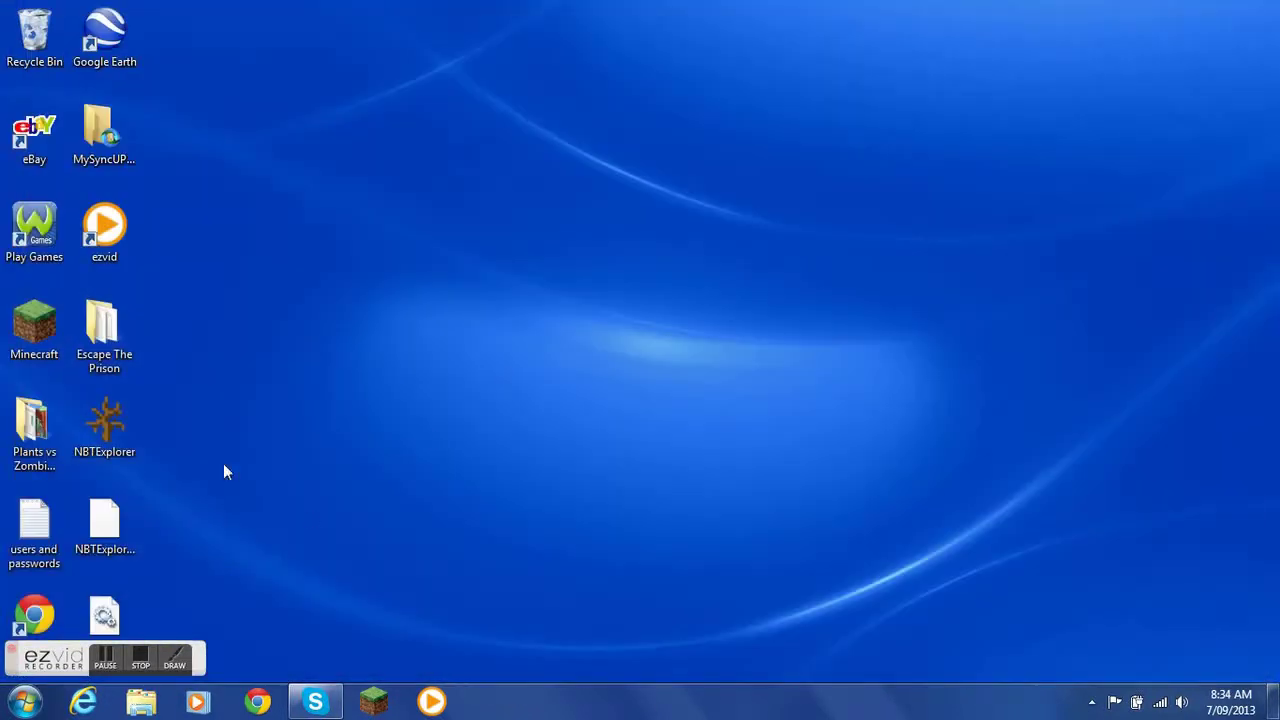
Step: Open NBTExplorer full screen and expand Random World's level.dat
{"action": "double_click", "coordinate": [95, 447]}
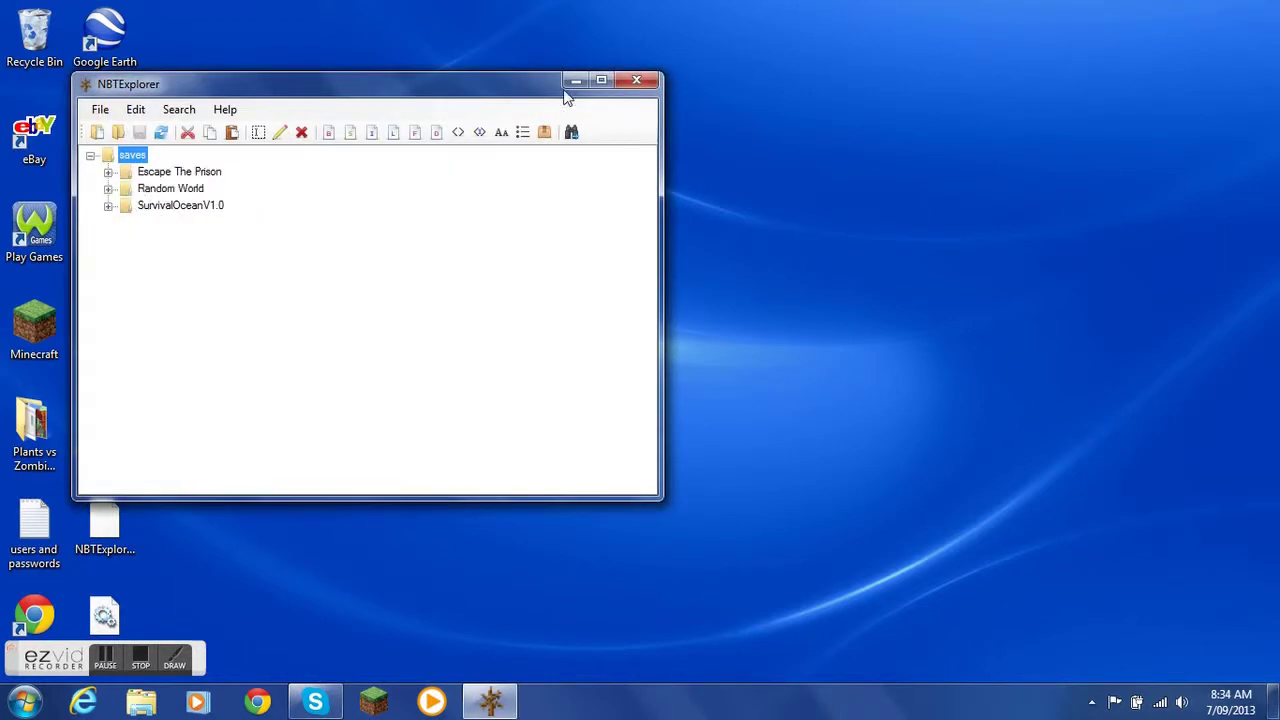
{"action": "left_click", "coordinate": [601, 80]}
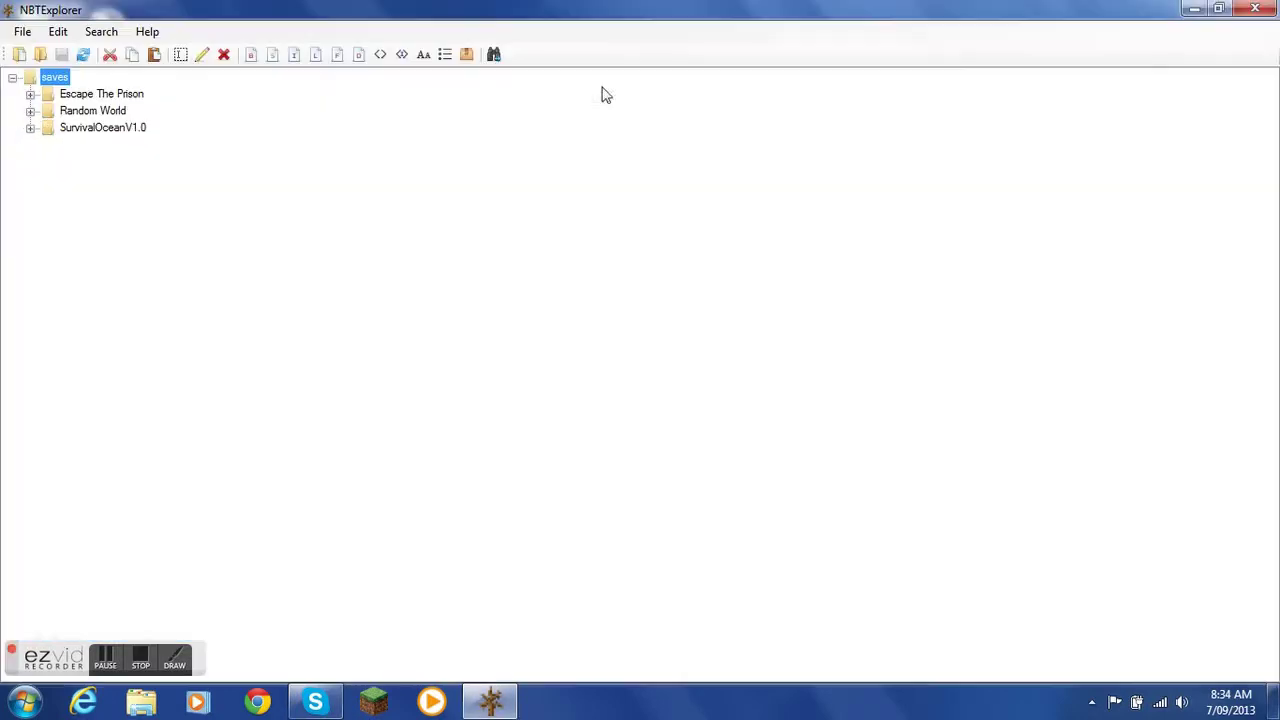
{"action": "left_click", "coordinate": [31, 111]}
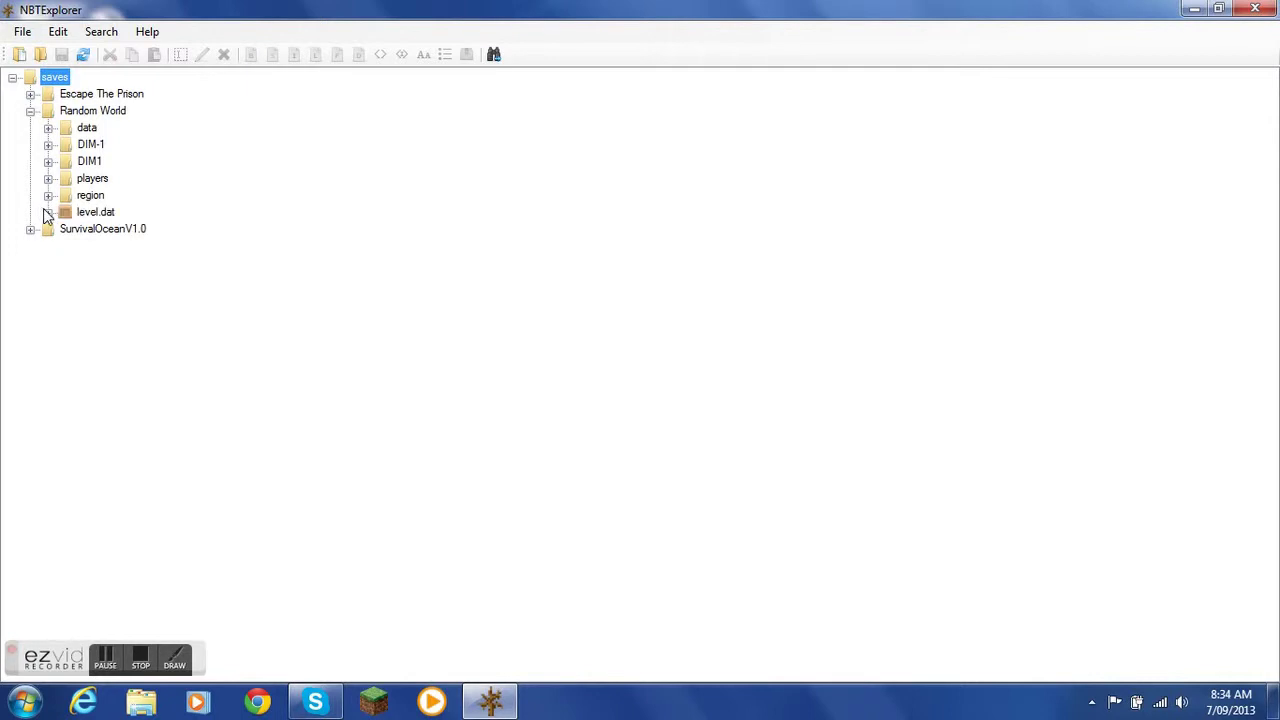
{"action": "left_click", "coordinate": [48, 213]}
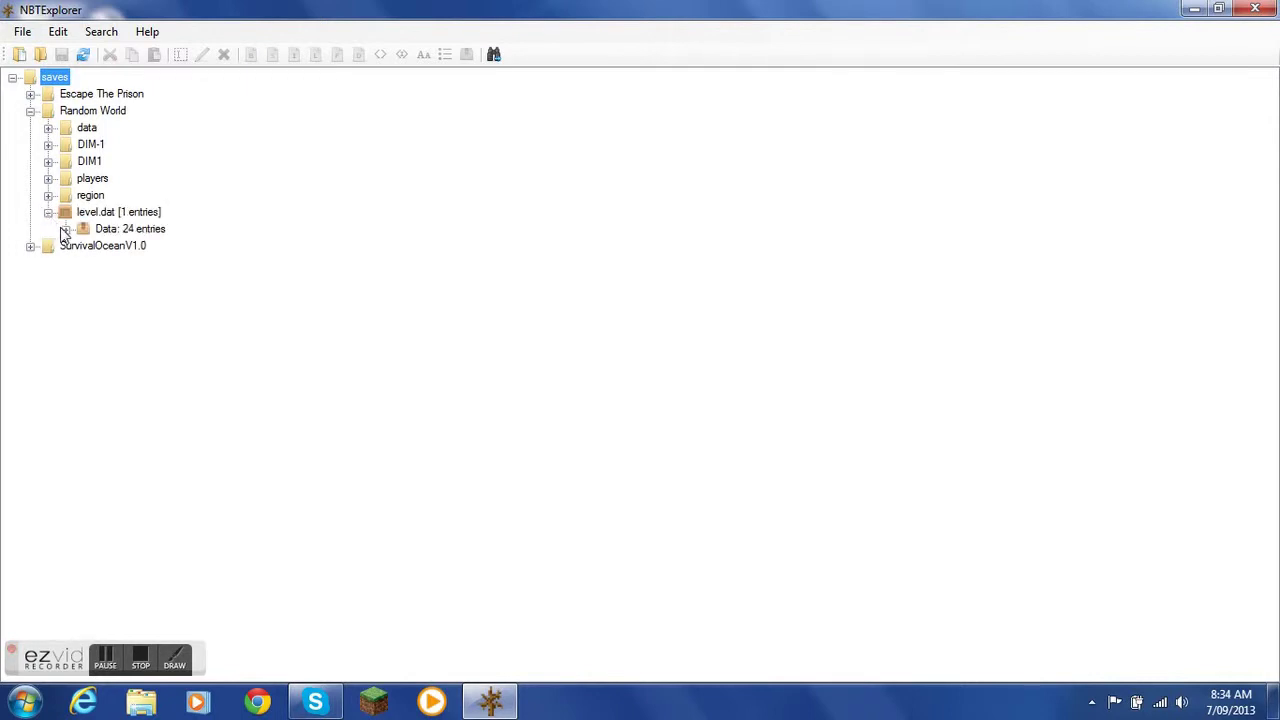
Step: Expand Data, Player and the Inventory list to reveal the 4-entry item
{"action": "left_click", "coordinate": [66, 229]}
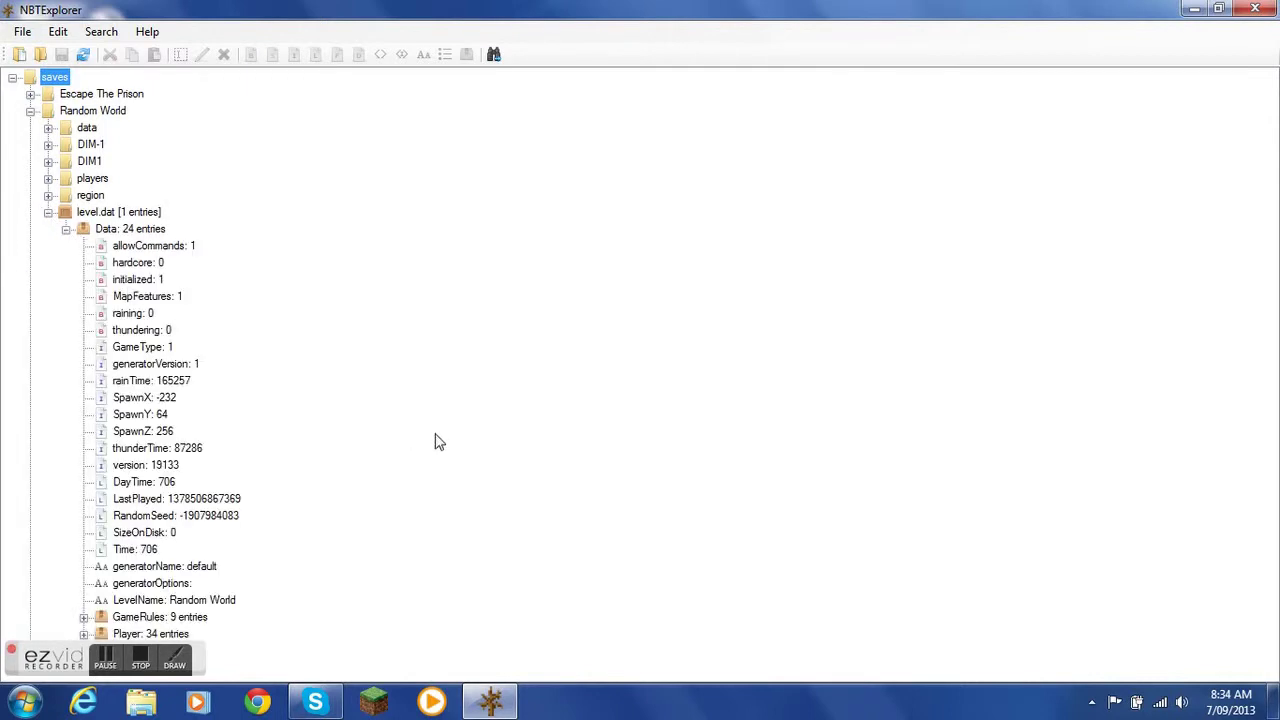
{"action": "left_click", "coordinate": [83, 634]}
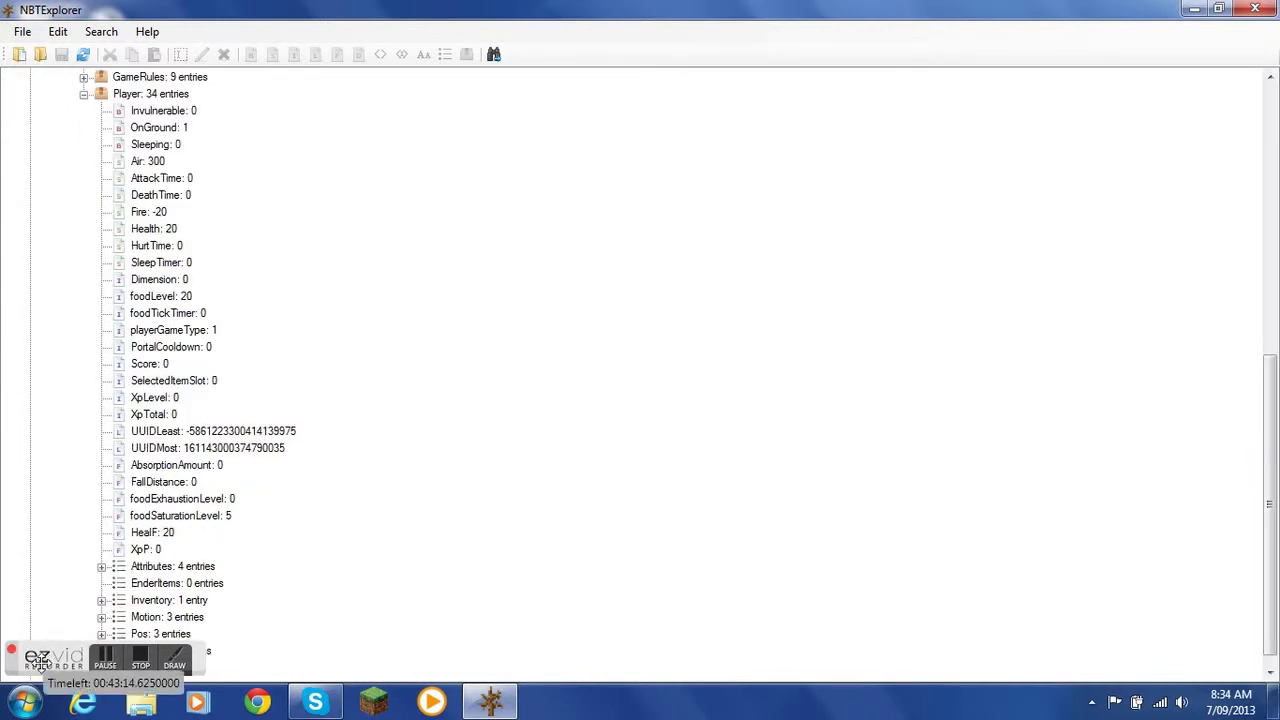
{"action": "left_click_drag", "start_coordinate": [95, 663], "coordinate": [1094, 668]}
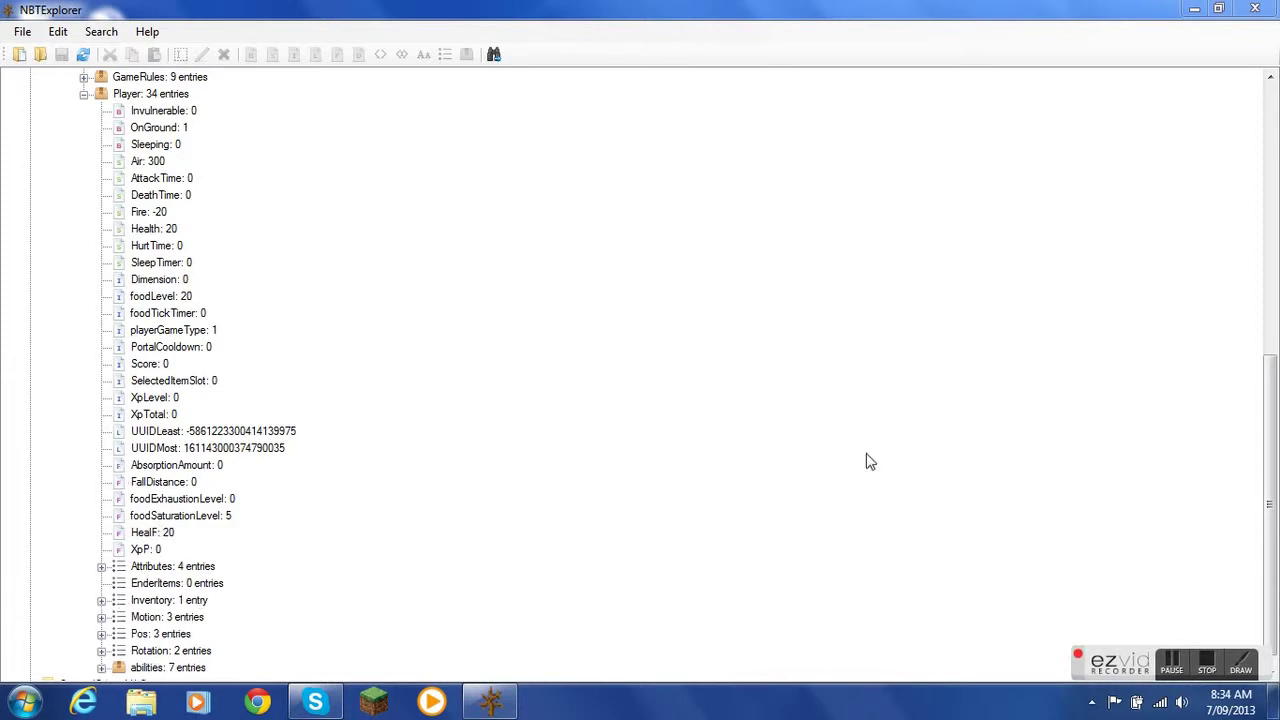
{"action": "scroll", "coordinate": [1272, 432], "scroll_direction": "down", "scroll_amount": 1}
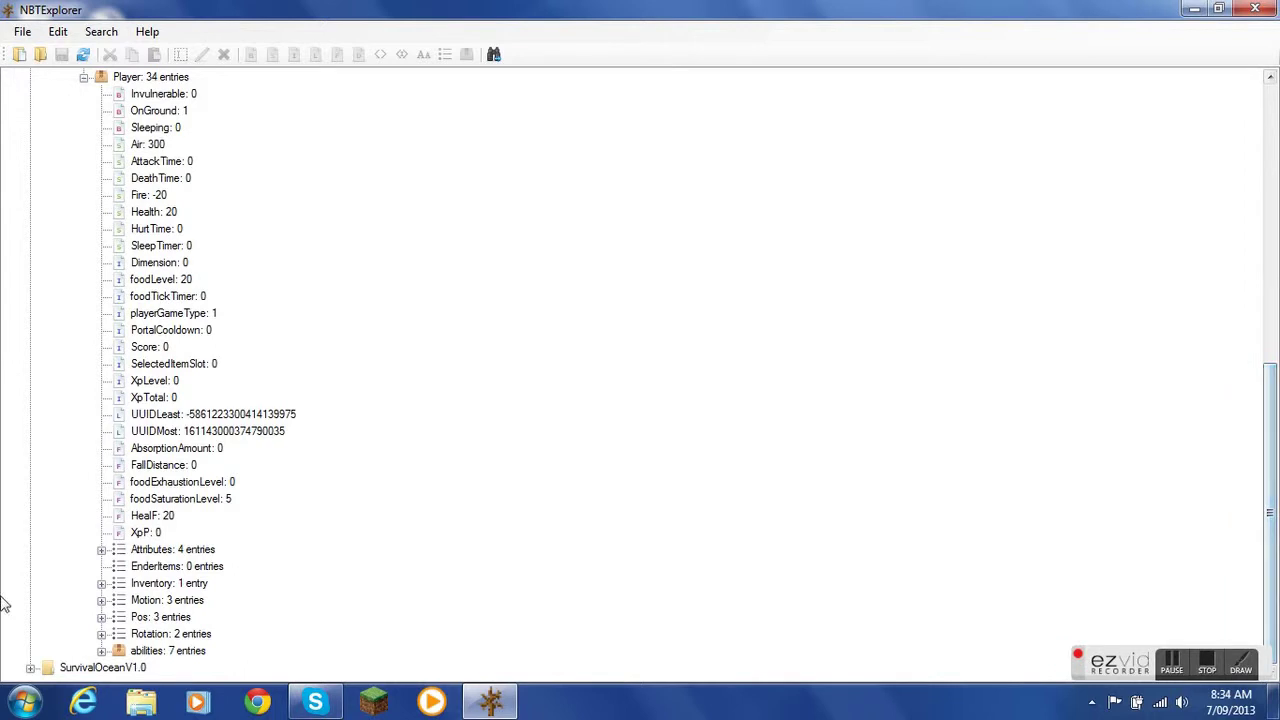
{"action": "left_click", "coordinate": [101, 584]}
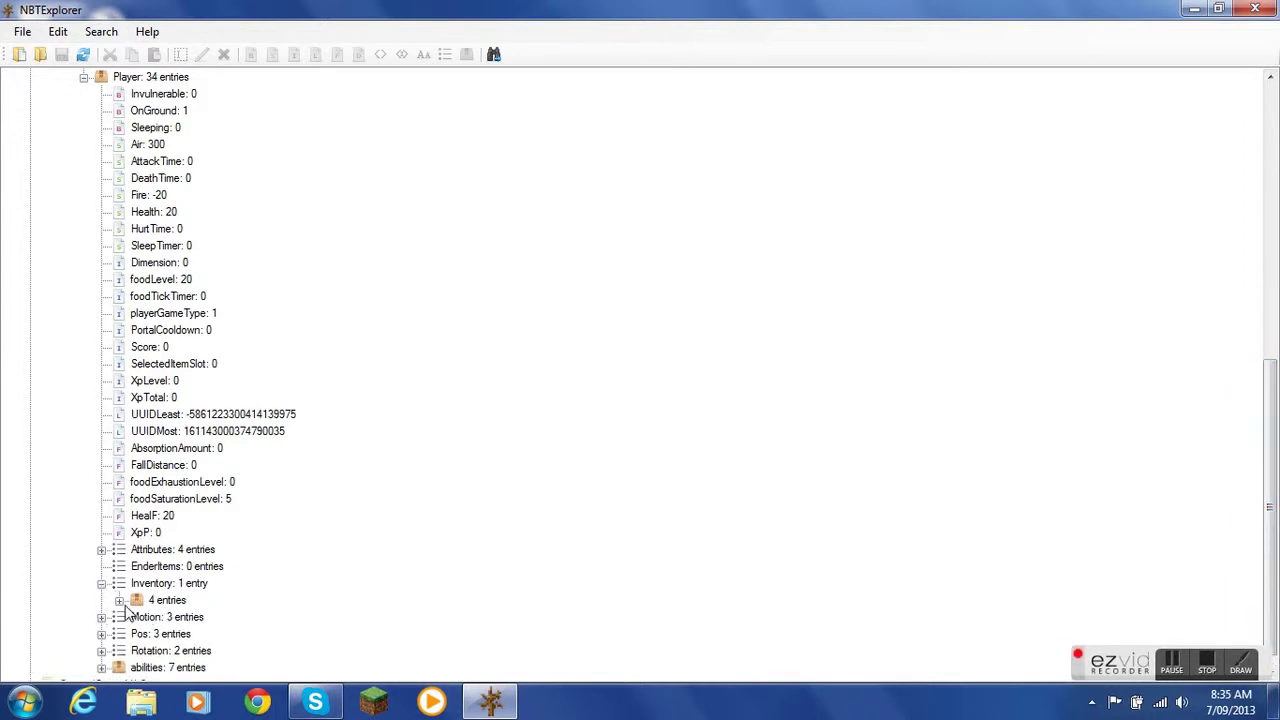
Step: Add an empty compound named 'tag' to the inventory item and select it
{"action": "left_click", "coordinate": [158, 601]}
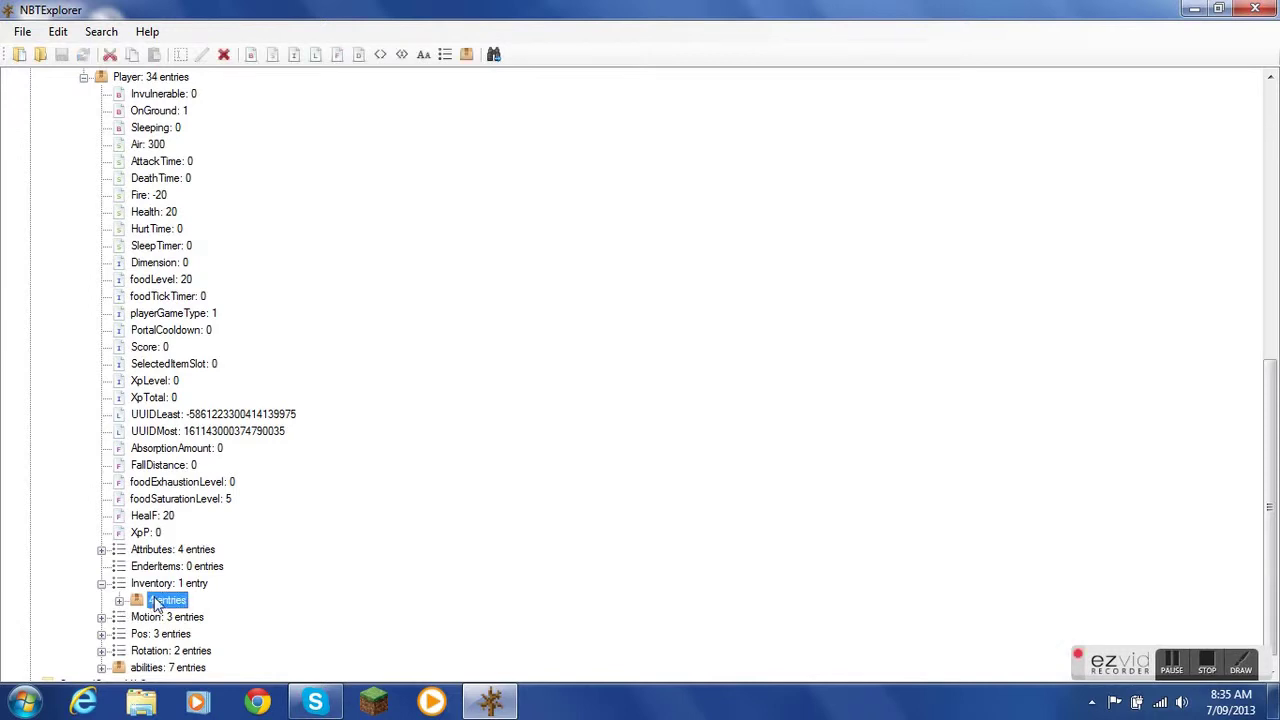
{"action": "left_click", "coordinate": [467, 55]}
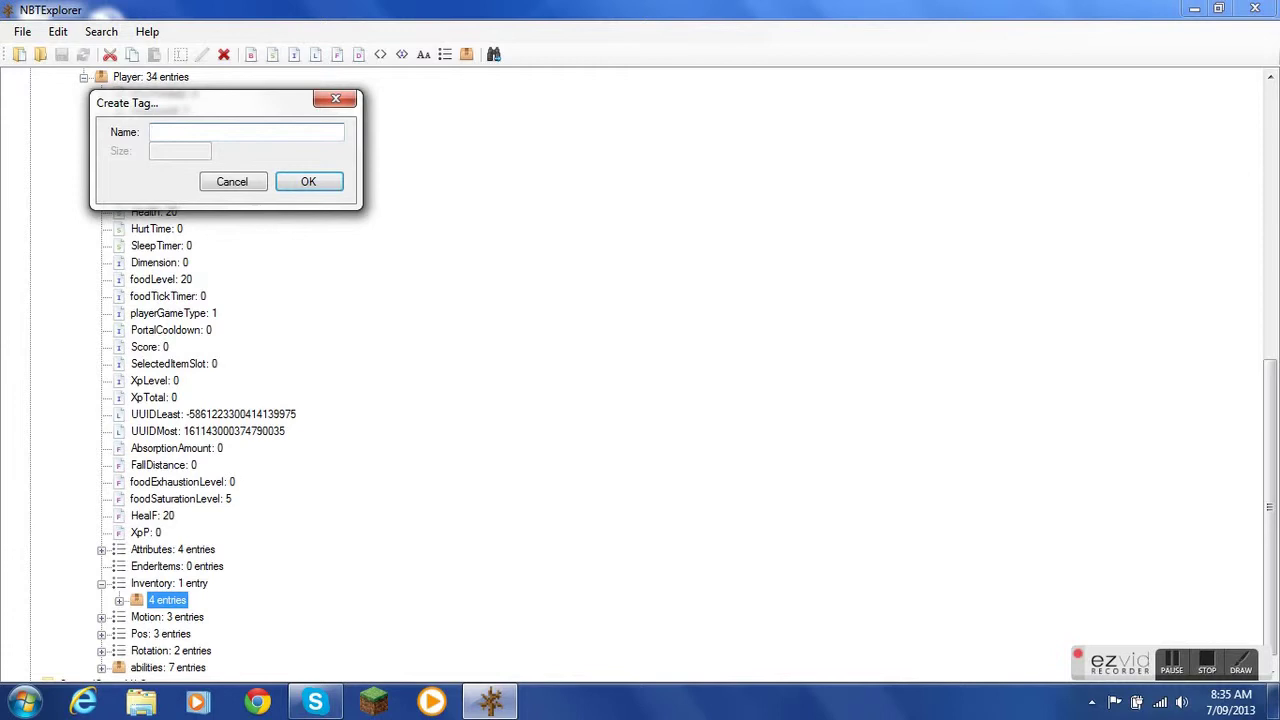
{"action": "type", "text": "tag"}
{"action": "left_click", "coordinate": [313, 182]}
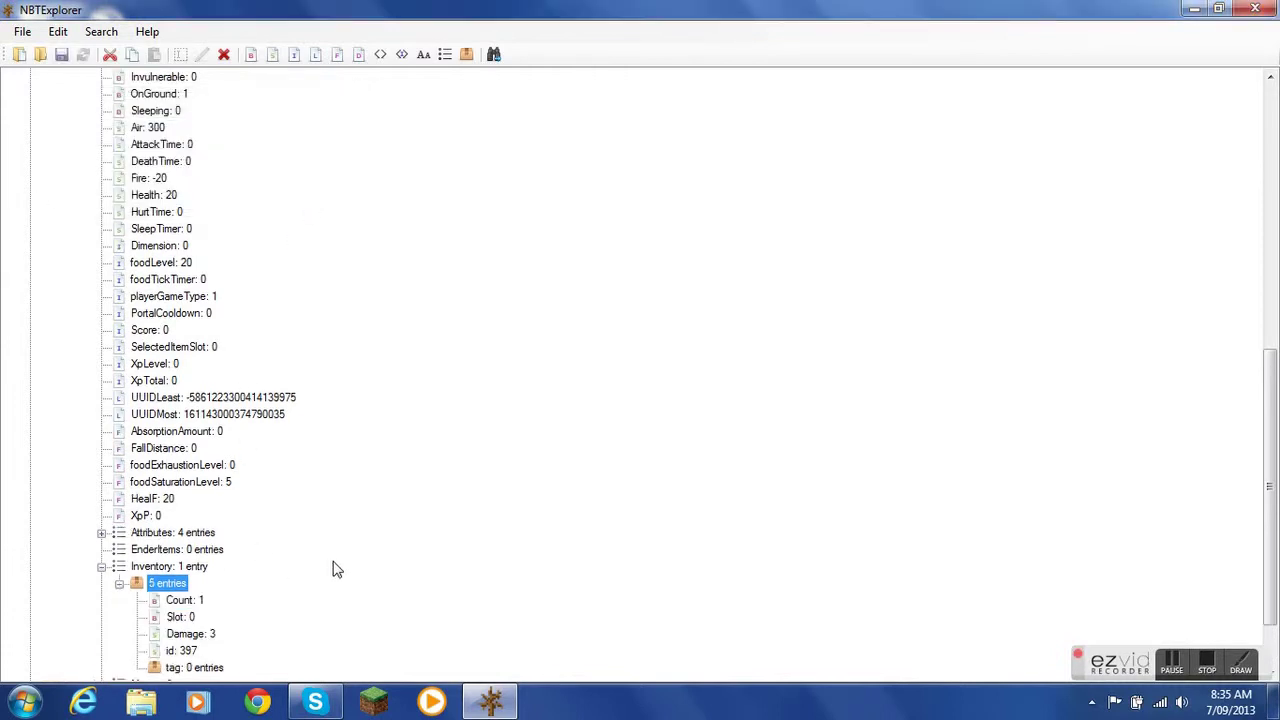
{"action": "scroll", "coordinate": [218, 673], "scroll_direction": "down", "scroll_amount": 2}
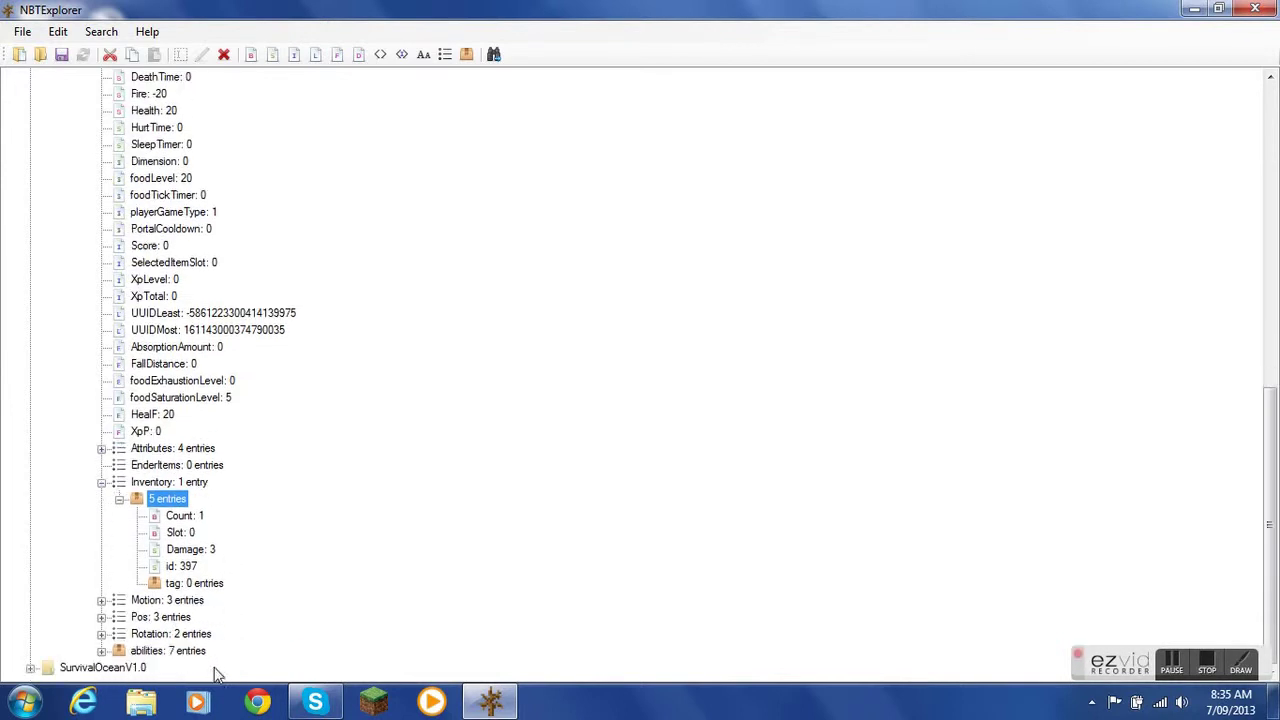
{"action": "left_click", "coordinate": [173, 584]}
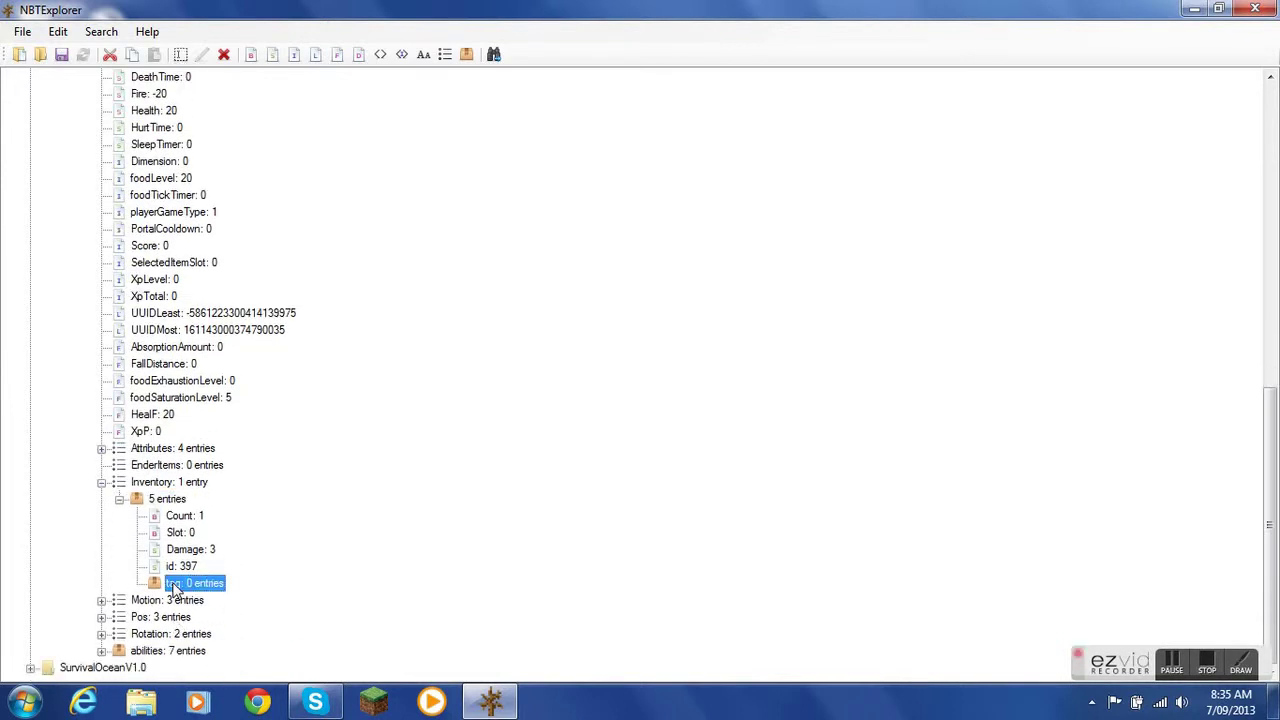
Step: Add a string entry named SkullOwner inside the tag compound
{"action": "left_click", "coordinate": [424, 57]}
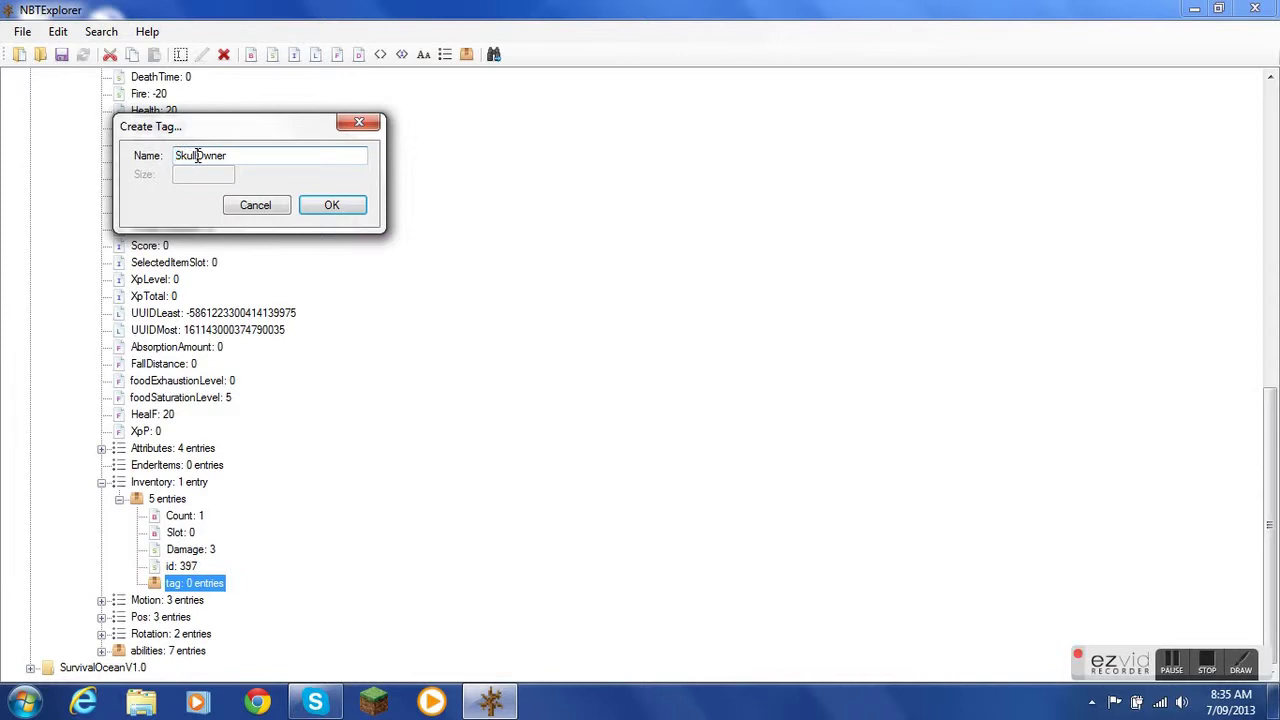
{"action": "left_click", "coordinate": [320, 206]}
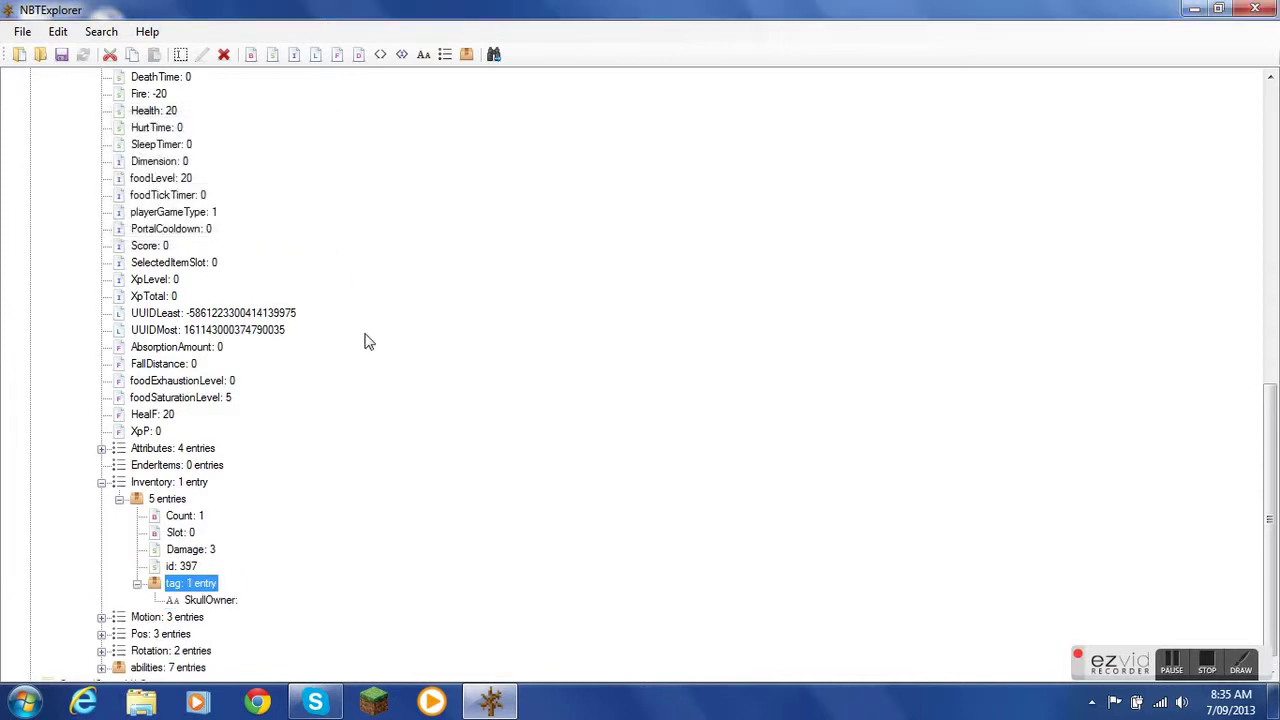
{"action": "left_click", "coordinate": [208, 600]}
Step: Set SkullOwner's value to Notch and save the world data
{"action": "double_click", "coordinate": [210, 600]}
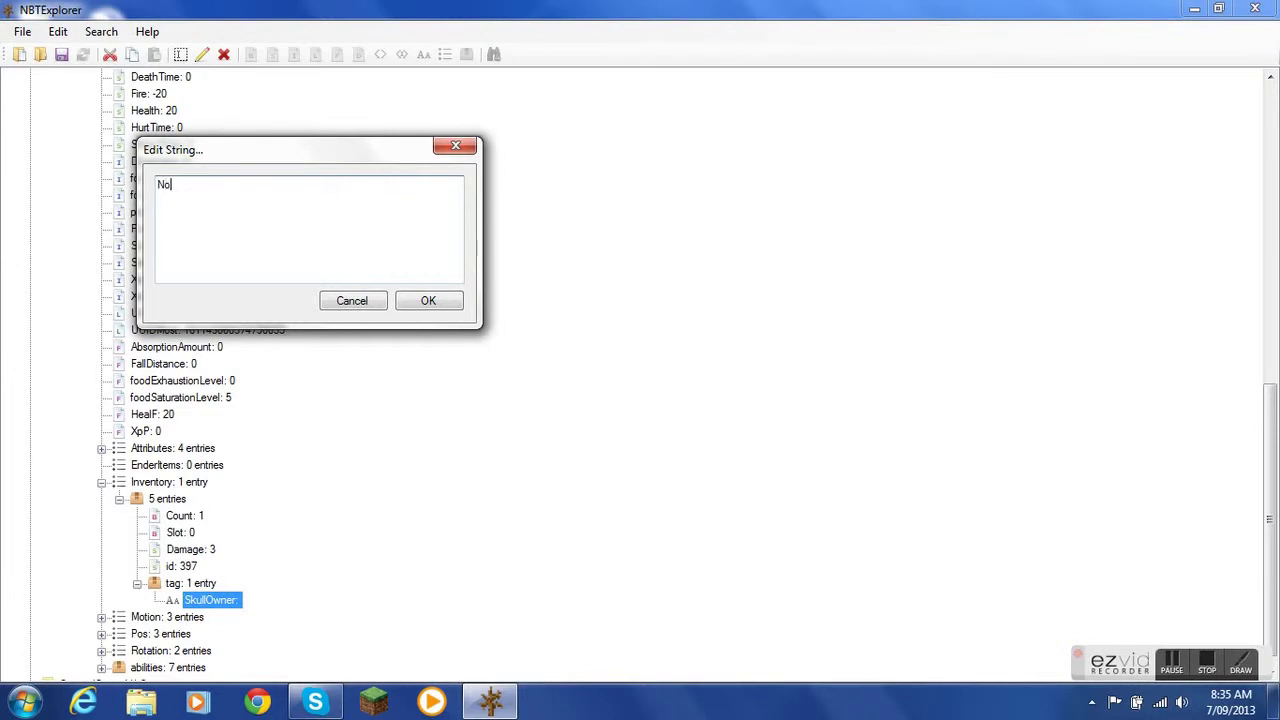
{"action": "left_click", "coordinate": [427, 300]}
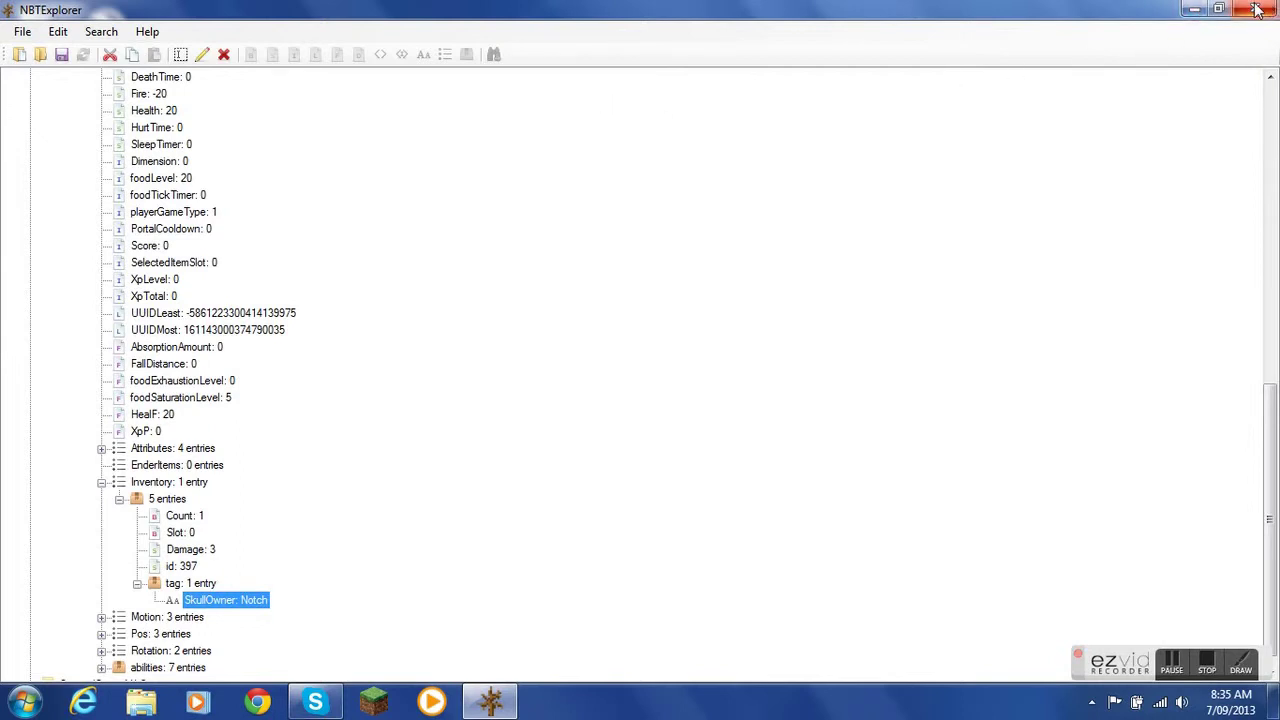
{"action": "left_click", "coordinate": [59, 53]}
Step: Close NBTExplorer, relaunch Minecraft full screen, and choose Random World from Singleplayer
{"action": "left_click", "coordinate": [1255, 9]}
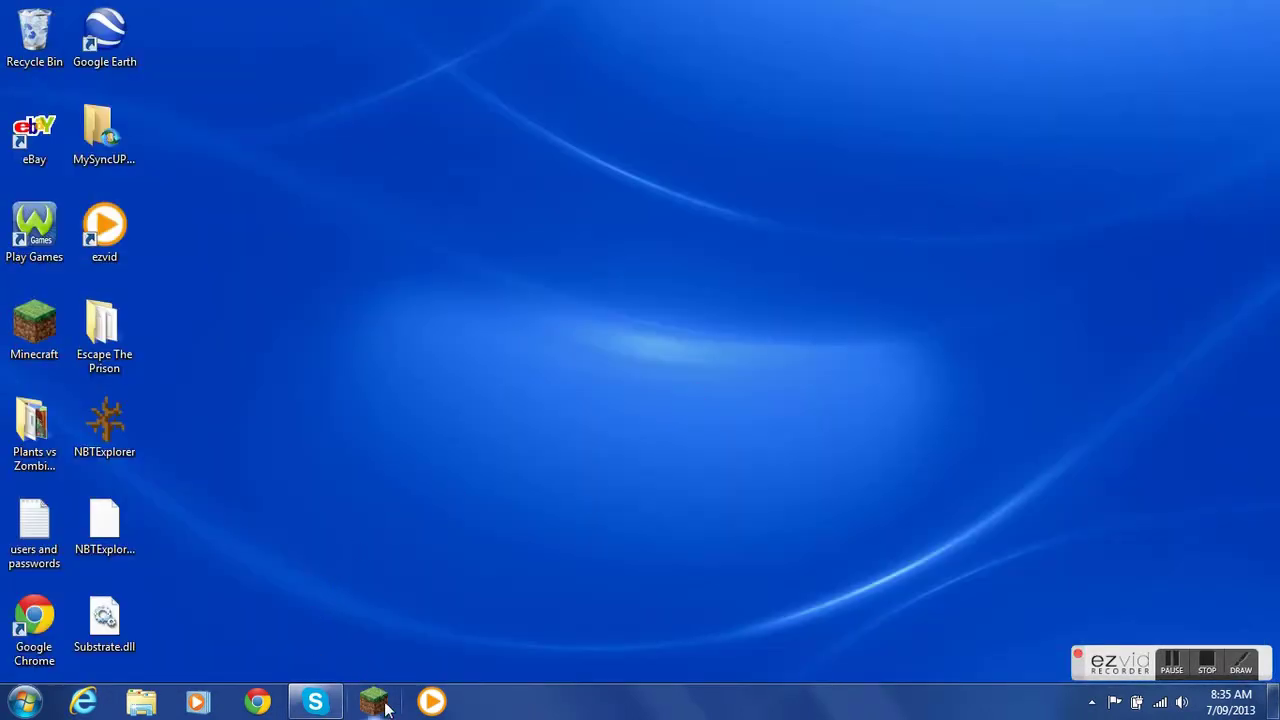
{"action": "left_click", "coordinate": [386, 706]}
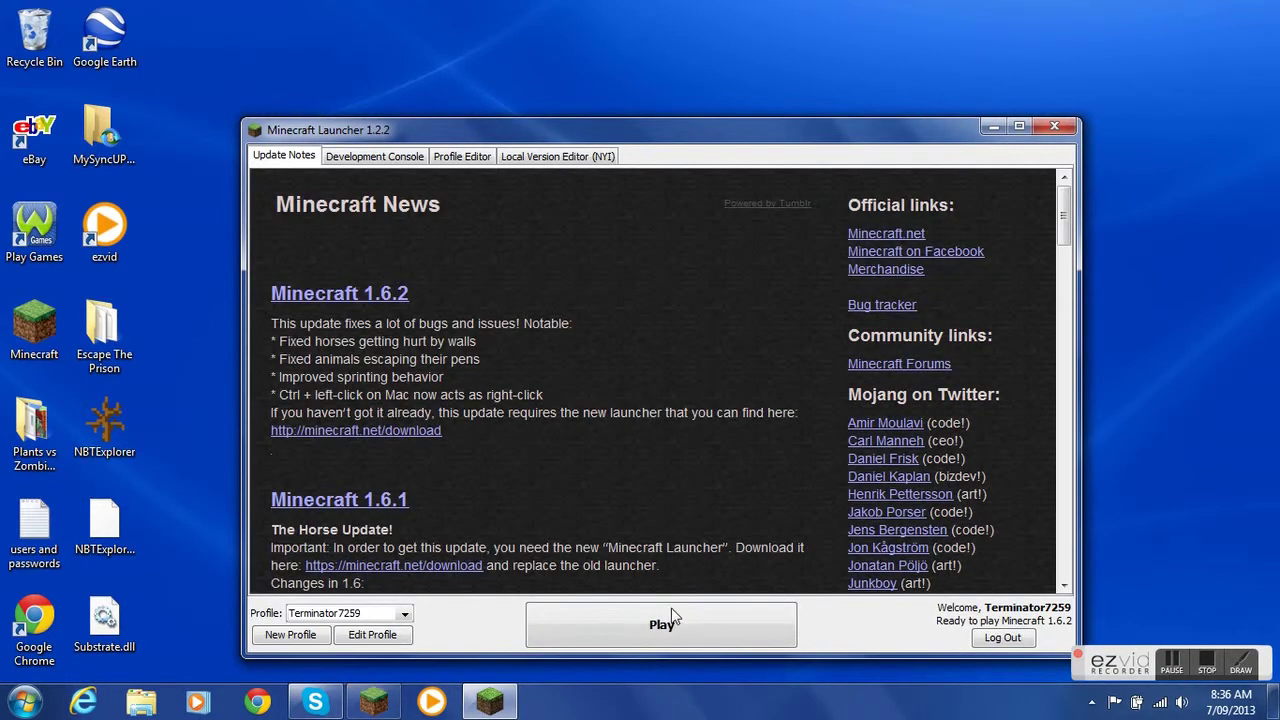
{"action": "left_click", "coordinate": [668, 628]}
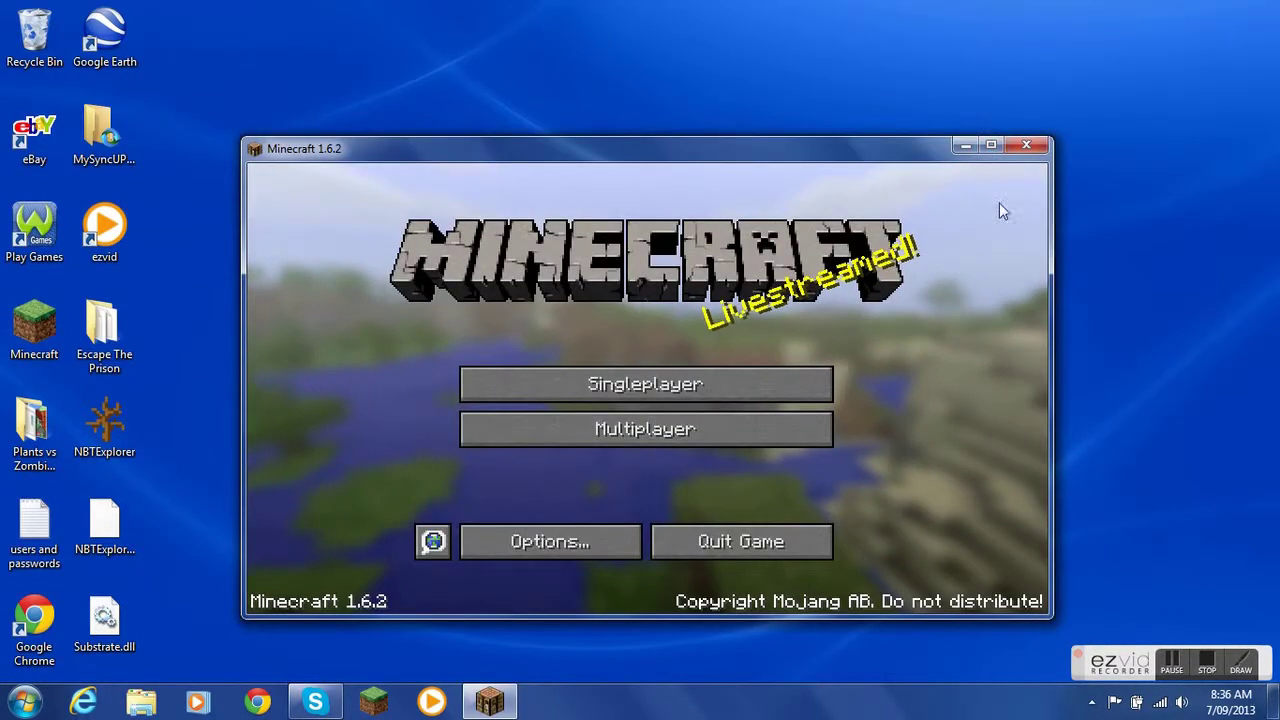
{"action": "left_click", "coordinate": [995, 147]}
{"action": "left_click", "coordinate": [620, 292]}
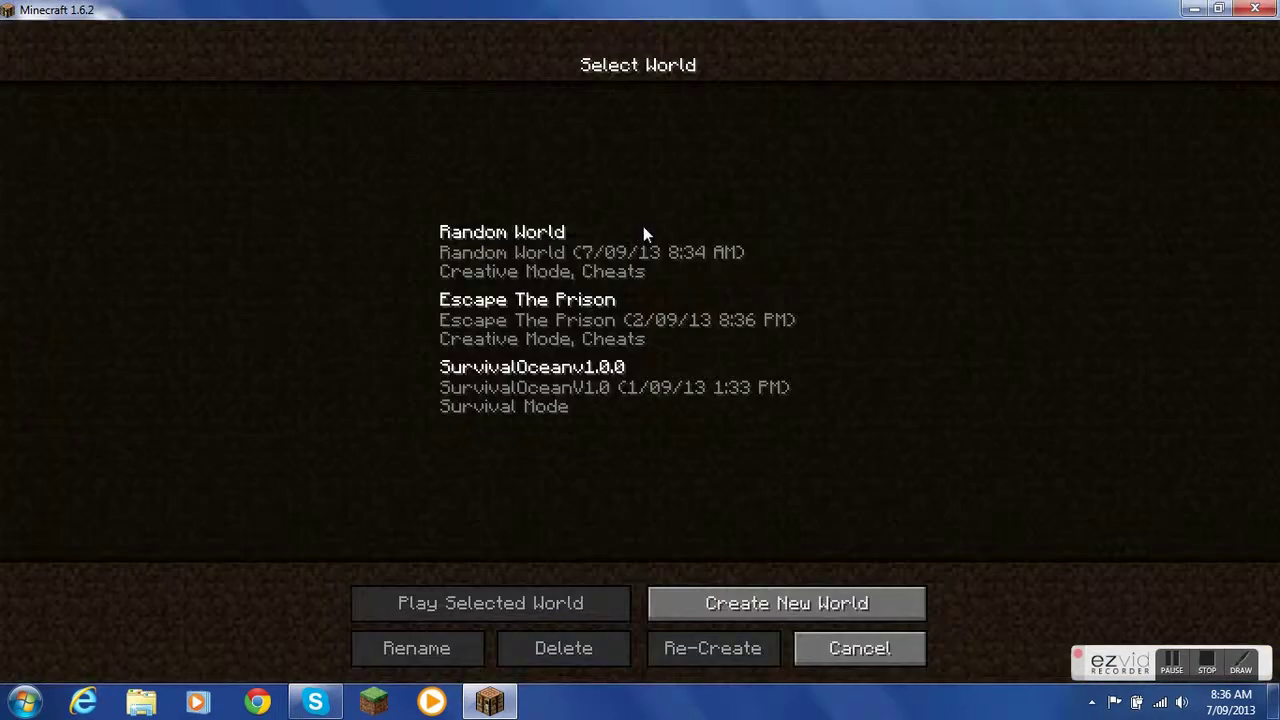
{"action": "left_click", "coordinate": [571, 246]}
Step: Load Random World and check the creative inventory
{"action": "left_click", "coordinate": [571, 246]}
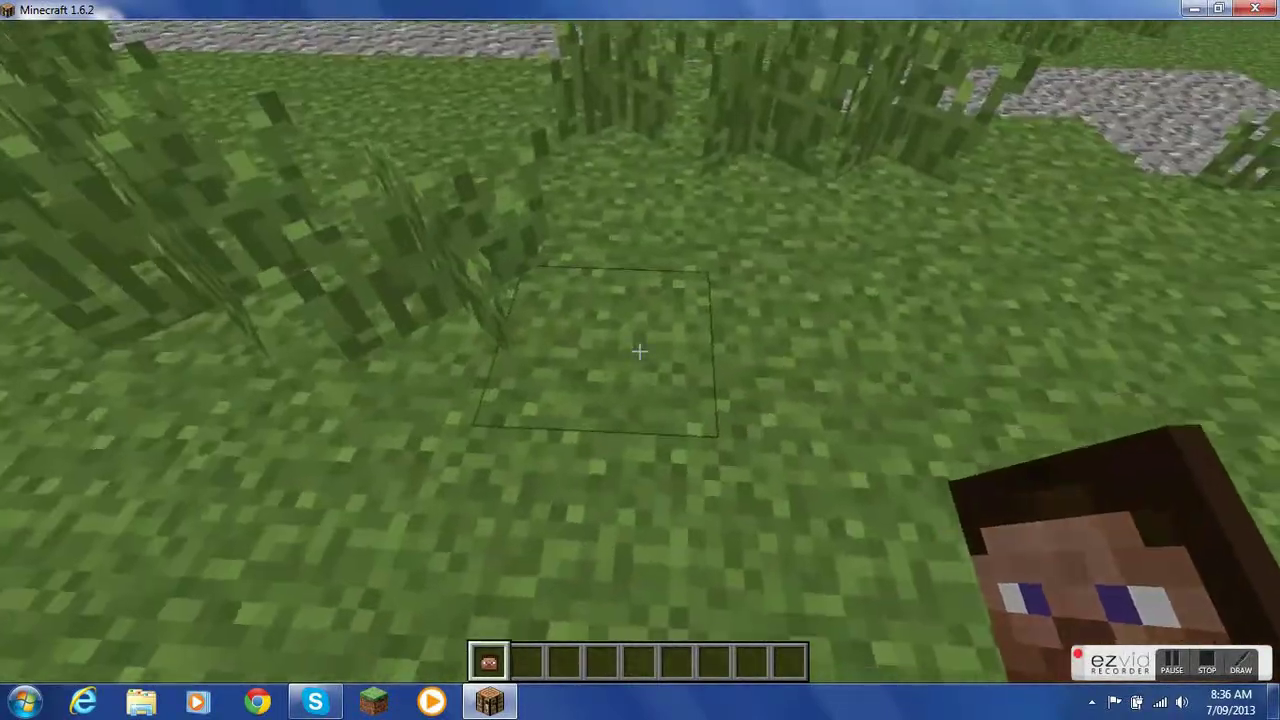
{"action": "key", "text": "e"}
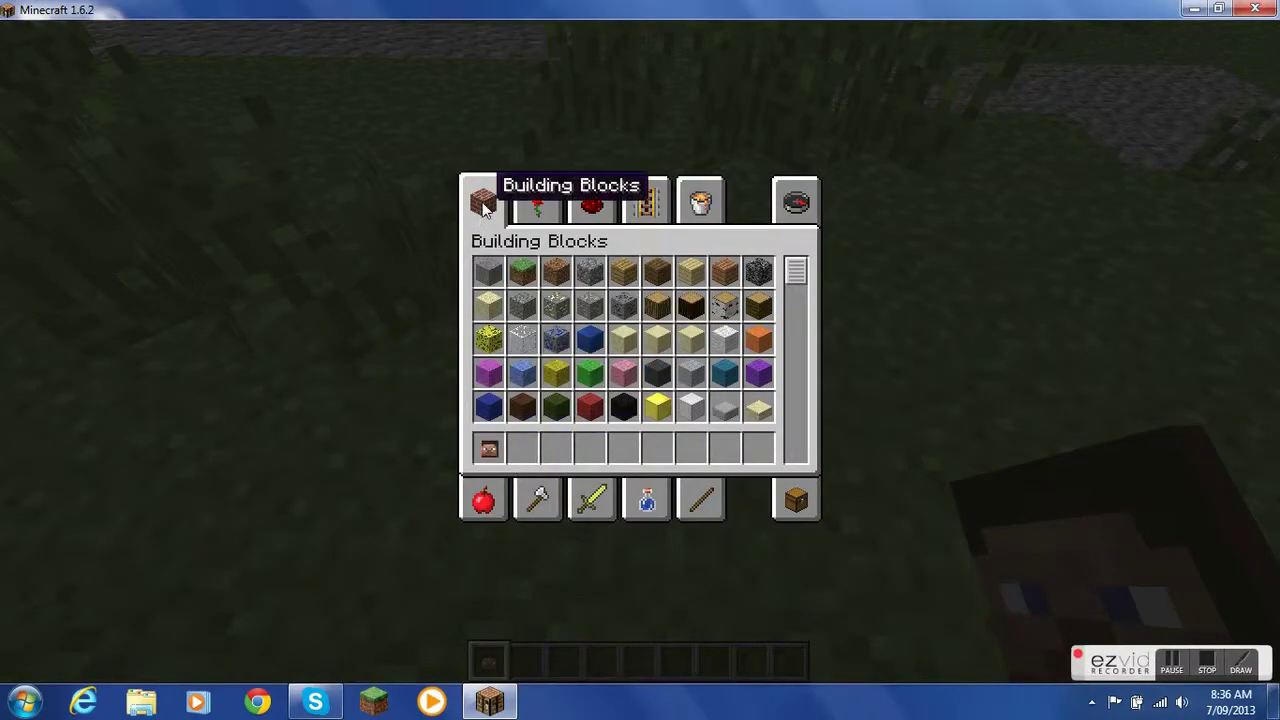
{"action": "key", "text": "e"}
Step: Place three Notch heads side by side on the grass, then step back to view them
{"action": "right_click", "coordinate": [640, 352]}
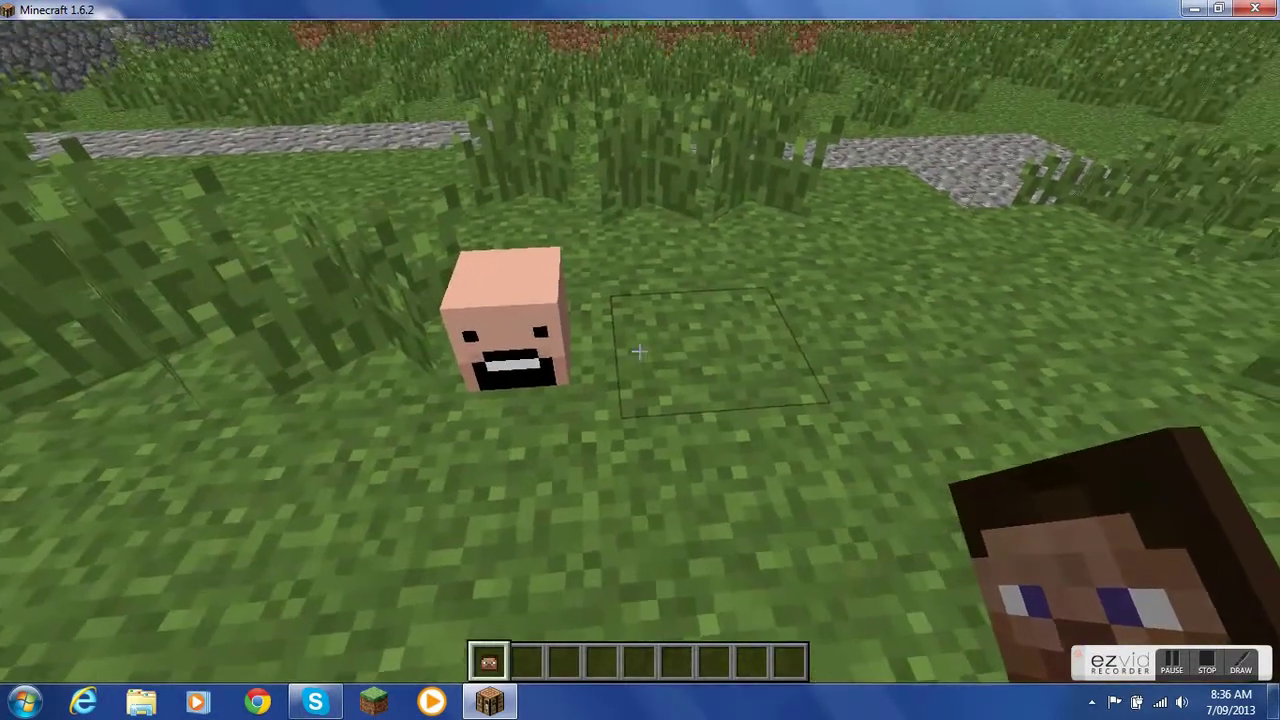
{"action": "right_click", "coordinate": [640, 352]}
{"action": "right_click", "coordinate": [640, 352]}
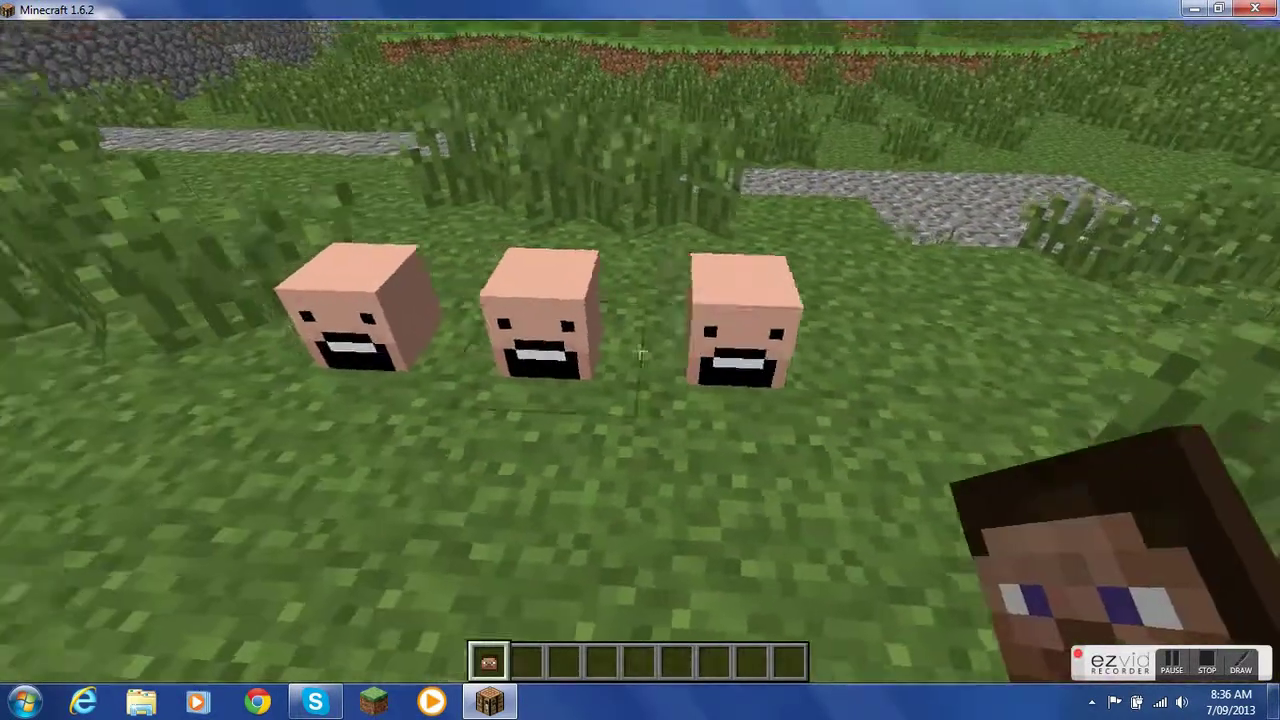
{"action": "key", "text": "s"}
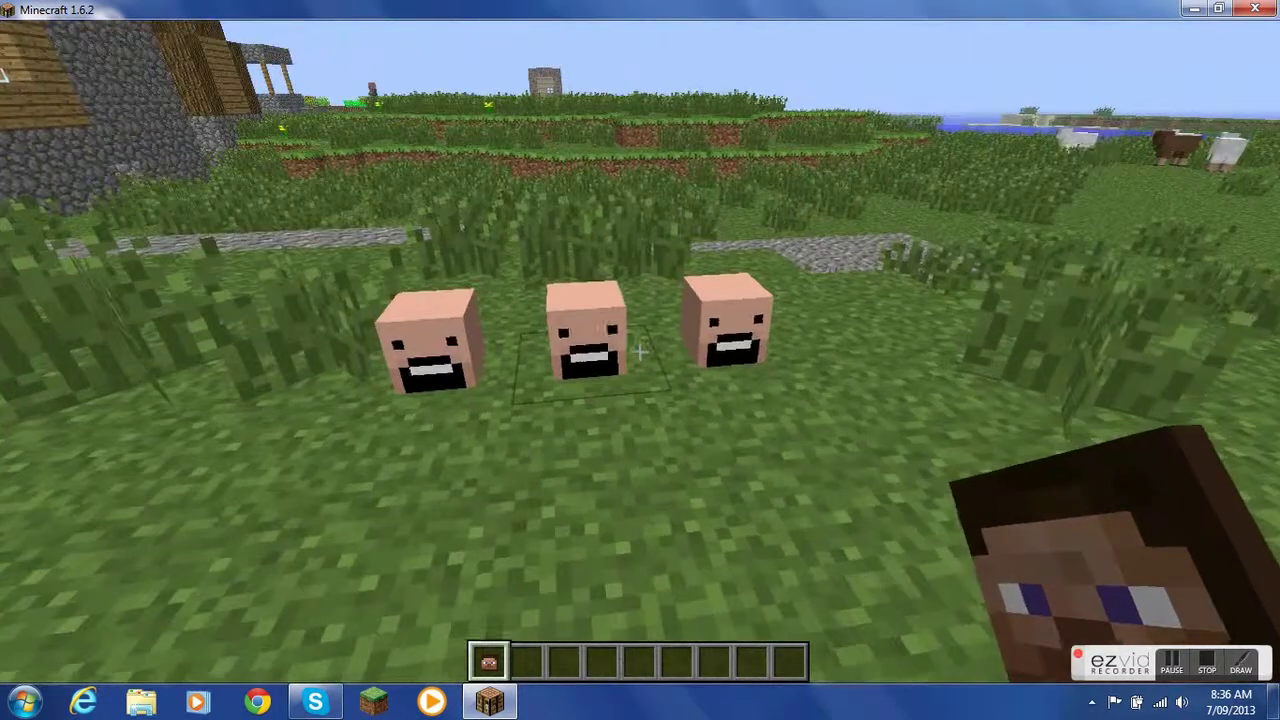